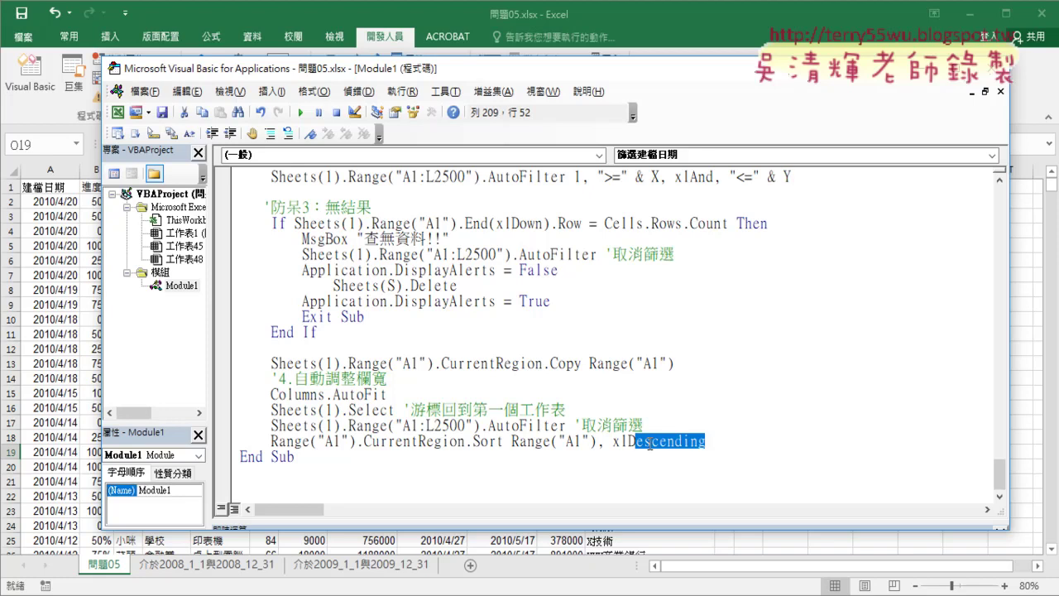
- Delete the old descending Sort line and start an indented new line with 'ra' above End Sub
drag(700, 443, 198, 444)
key(Delete)
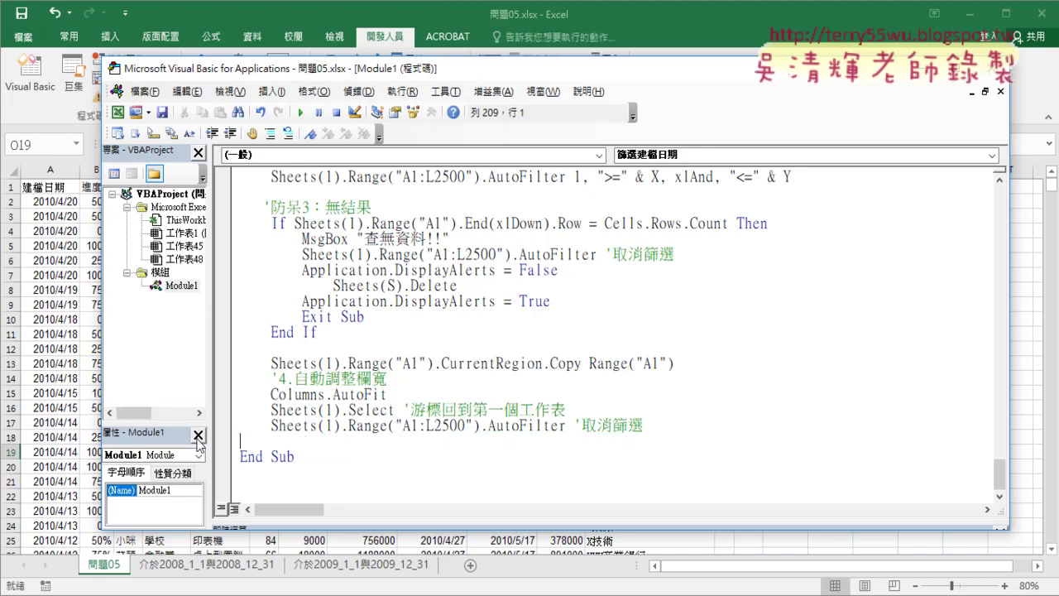
key(Tab)
text(r)
text(a)
click(357, 566)
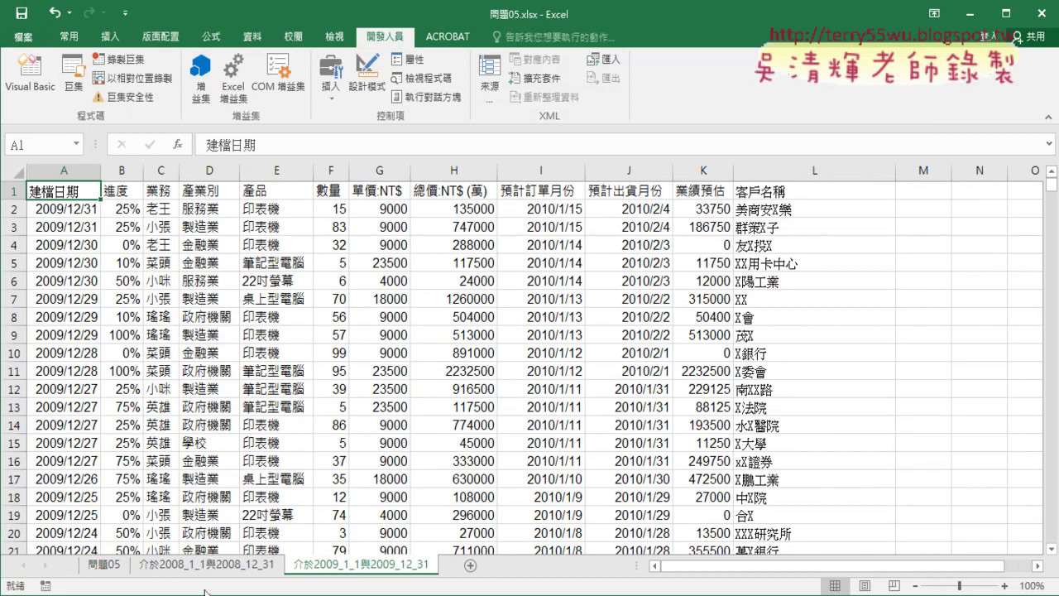
click(308, 562)
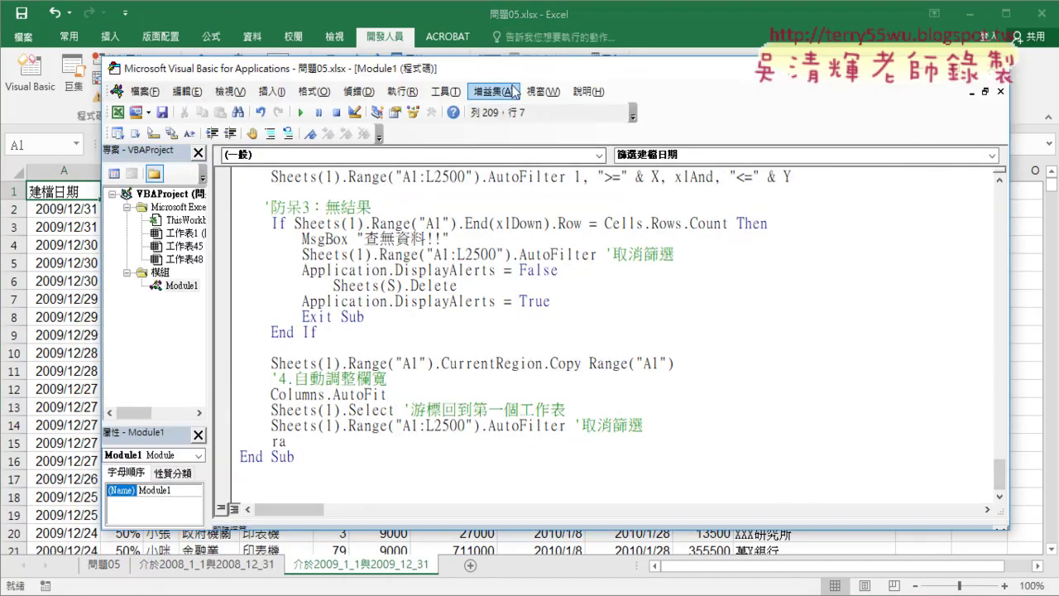
- Build range("A1").CurrentRegion on the new line using IntelliSense, then begin typing .sor
drag(508, 71, 610, 71)
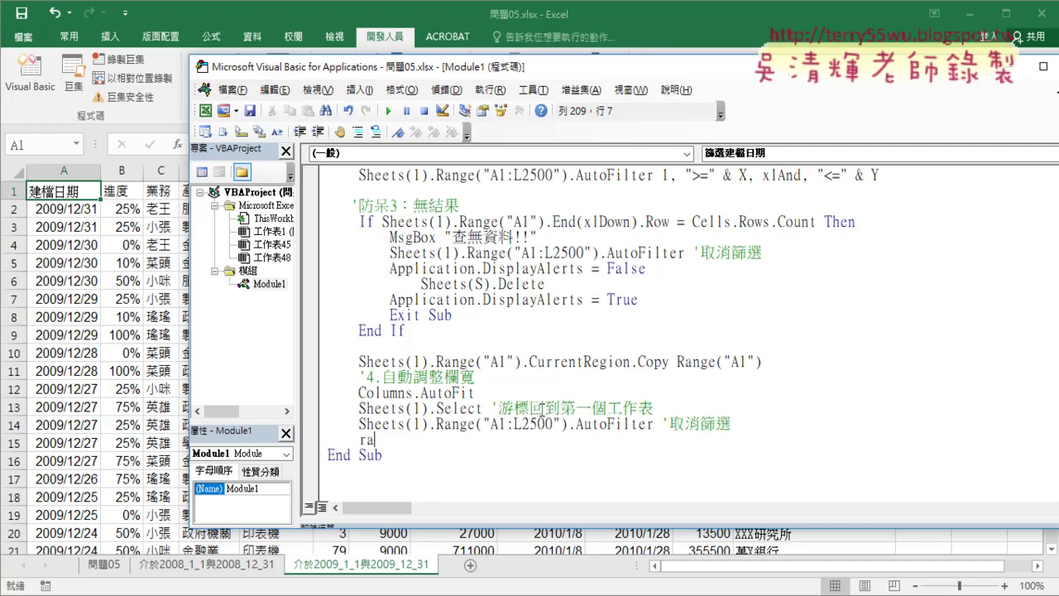
text(nge)
text((")
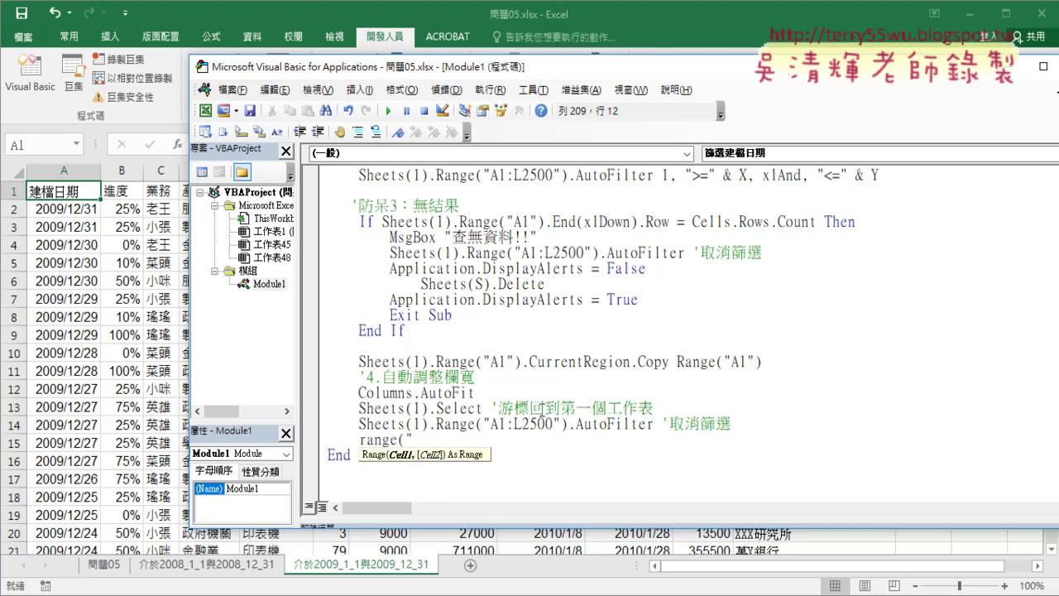
text(A1")
text())
drag(444, 439, 358, 440)
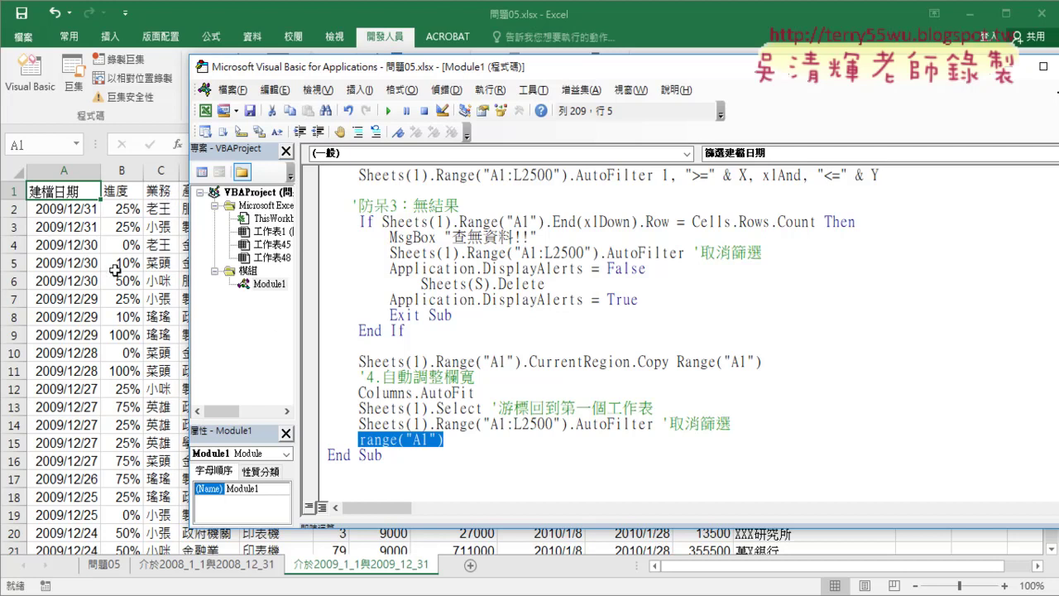
click(461, 439)
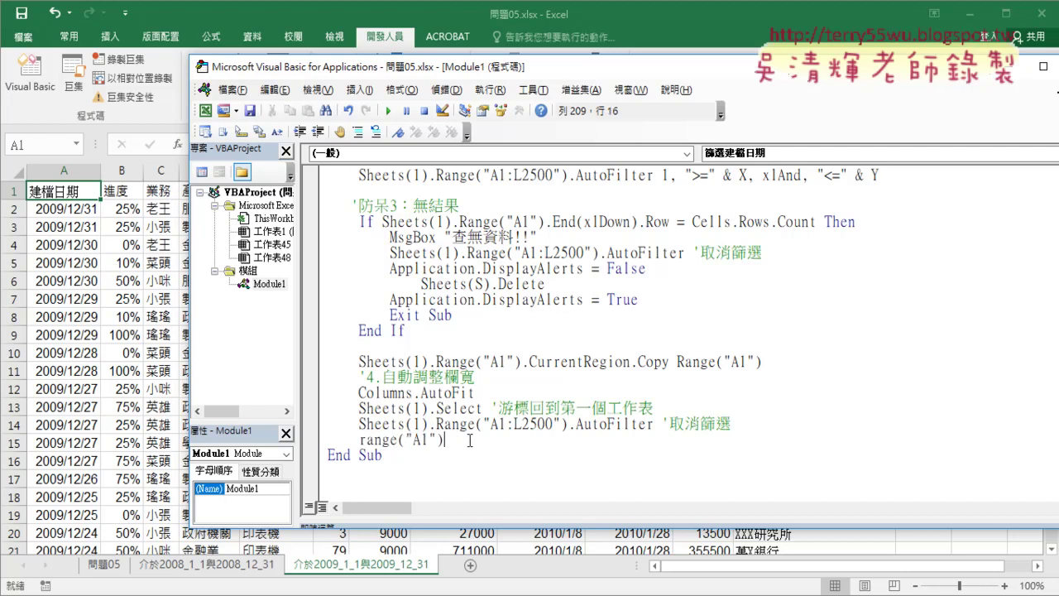
text(.)
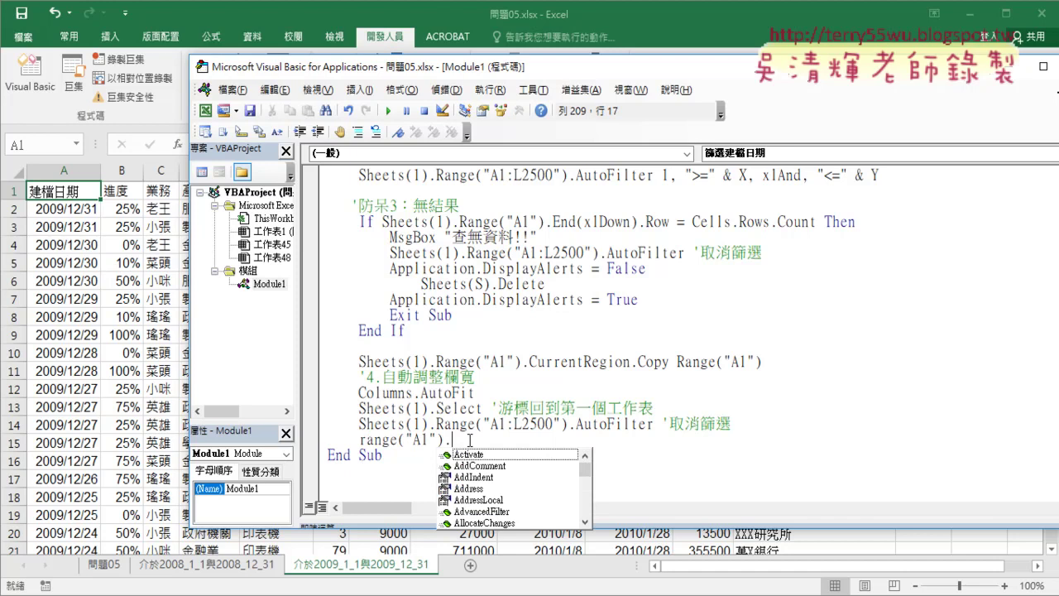
text(cu)
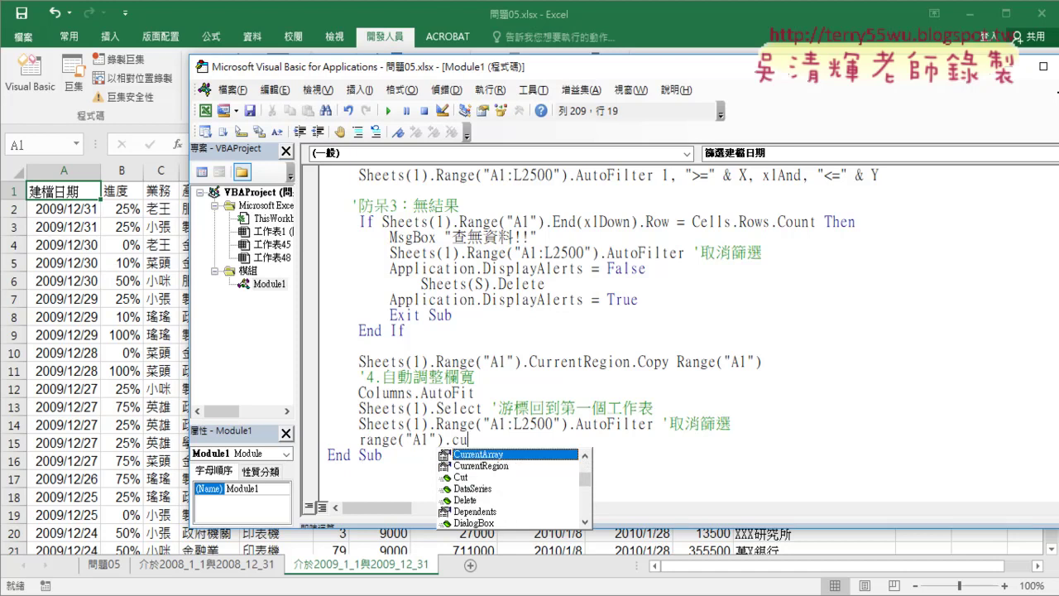
key(Down)
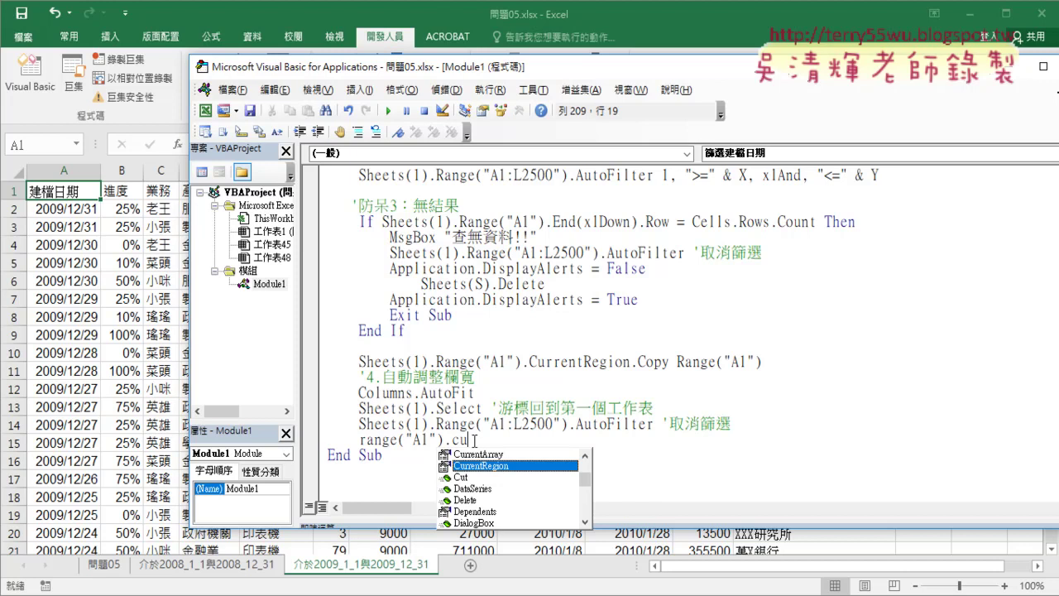
double_click(500, 466)
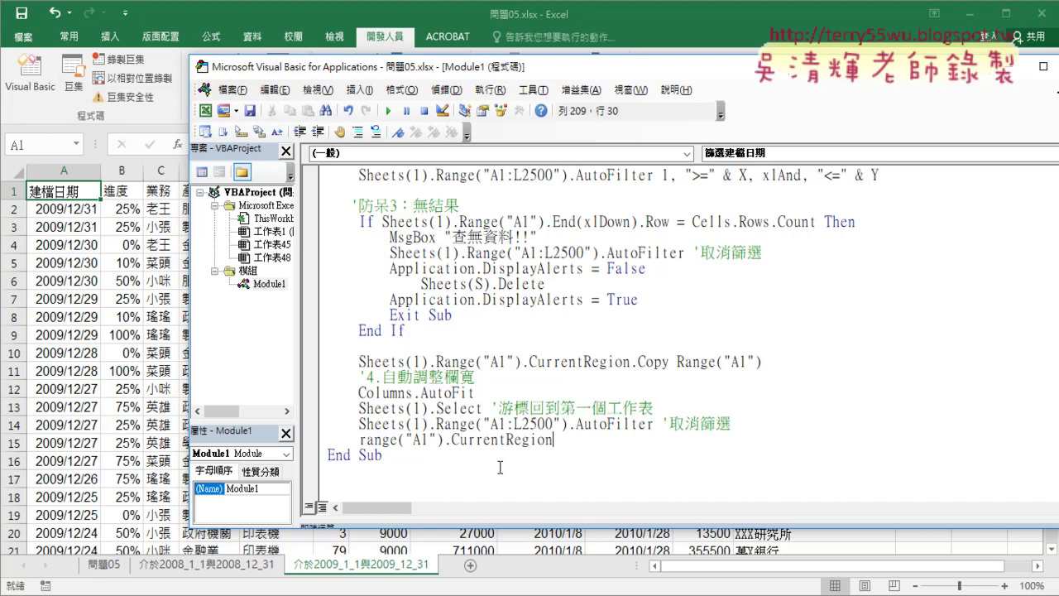
text(.)
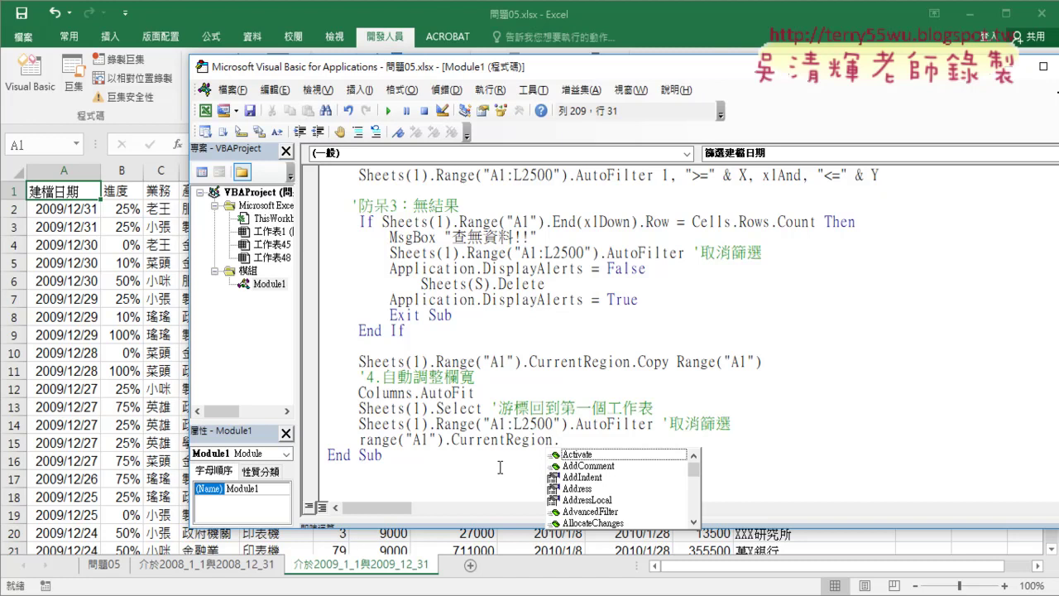
text(sor)
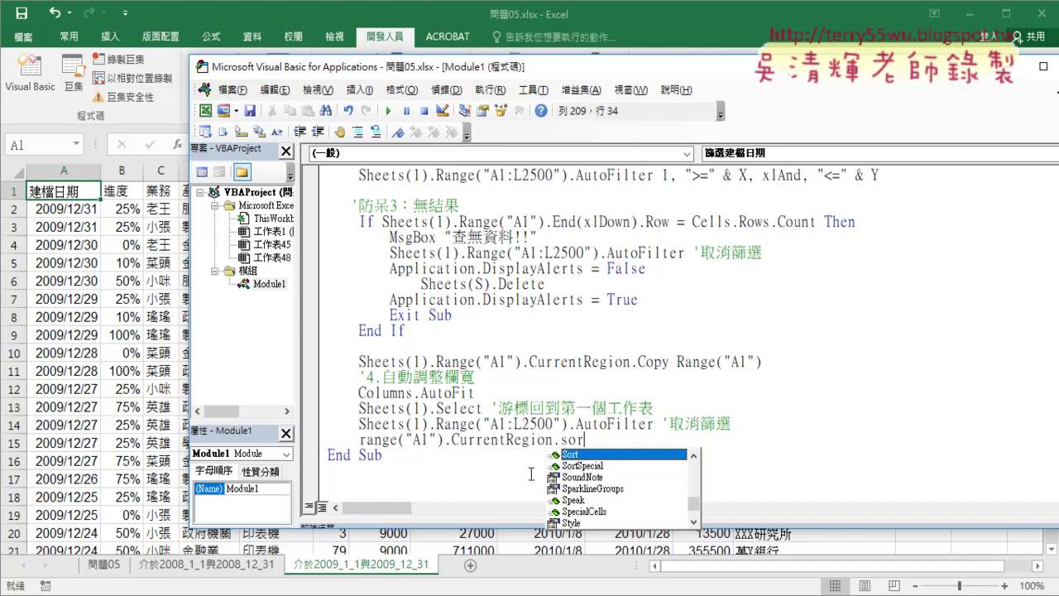
- Complete .Sort with range("A1") as the key and start the order argument after the comma
double_click(597, 455)
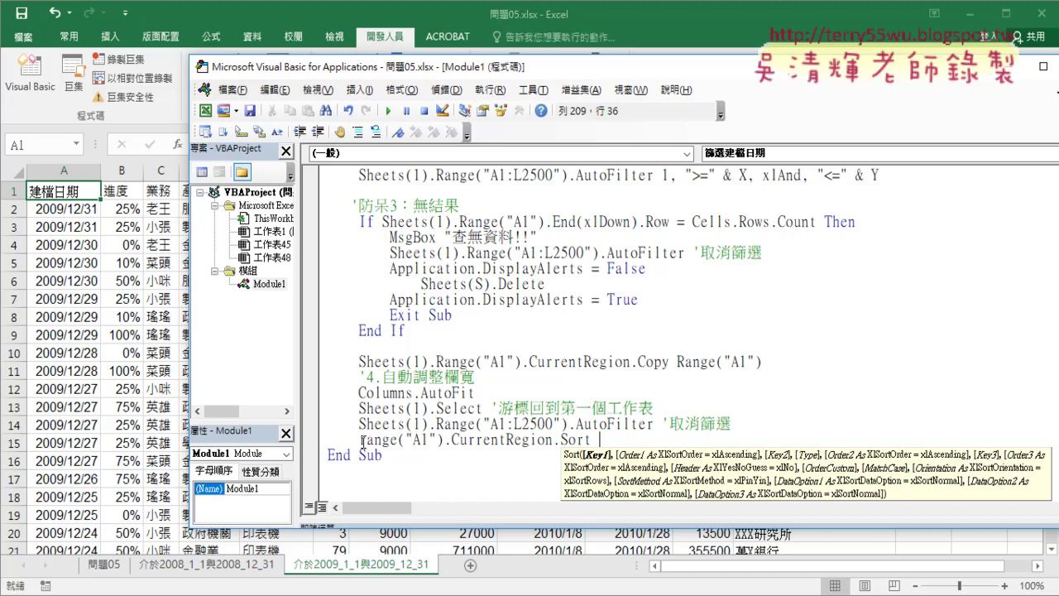
drag(358, 439, 609, 444)
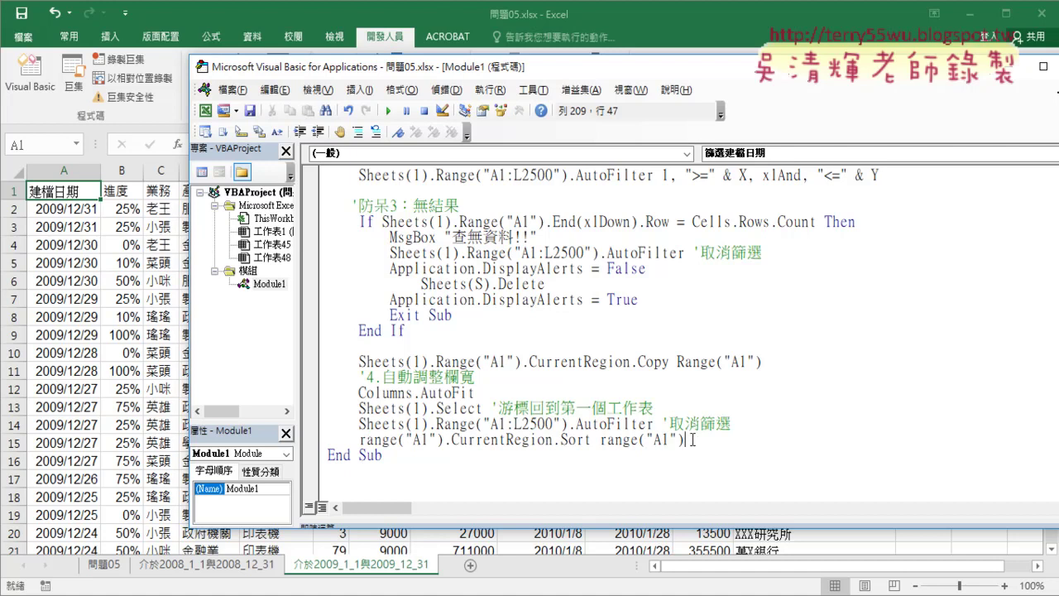
text(,)
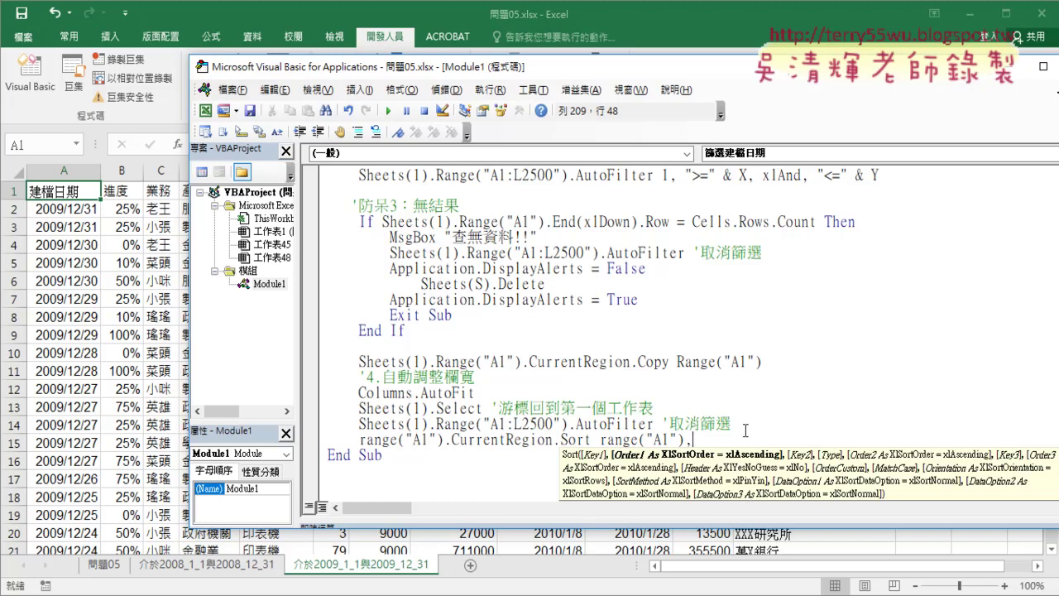
text(1)
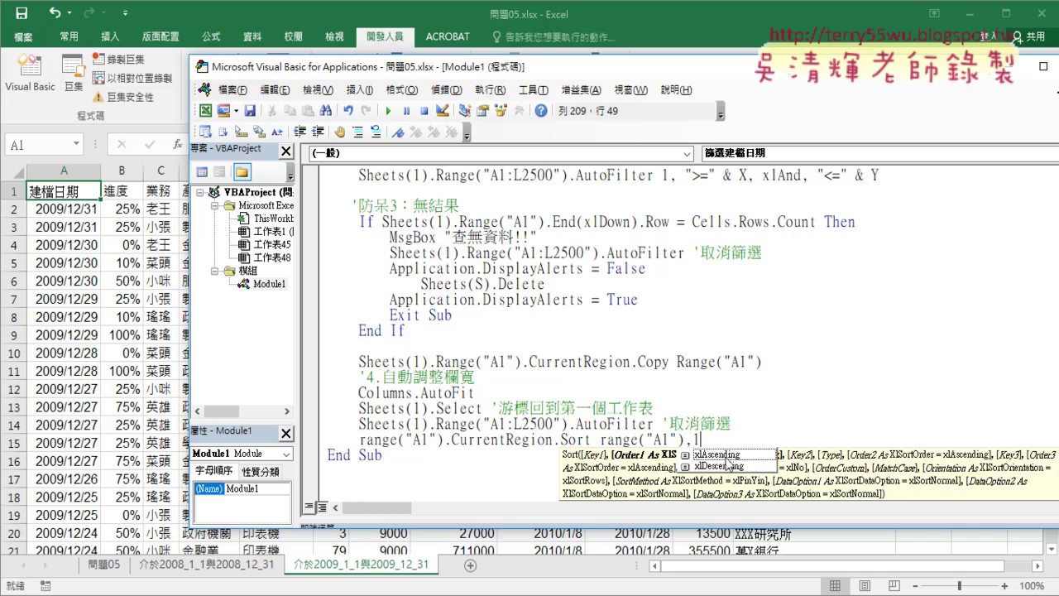
click(726, 459)
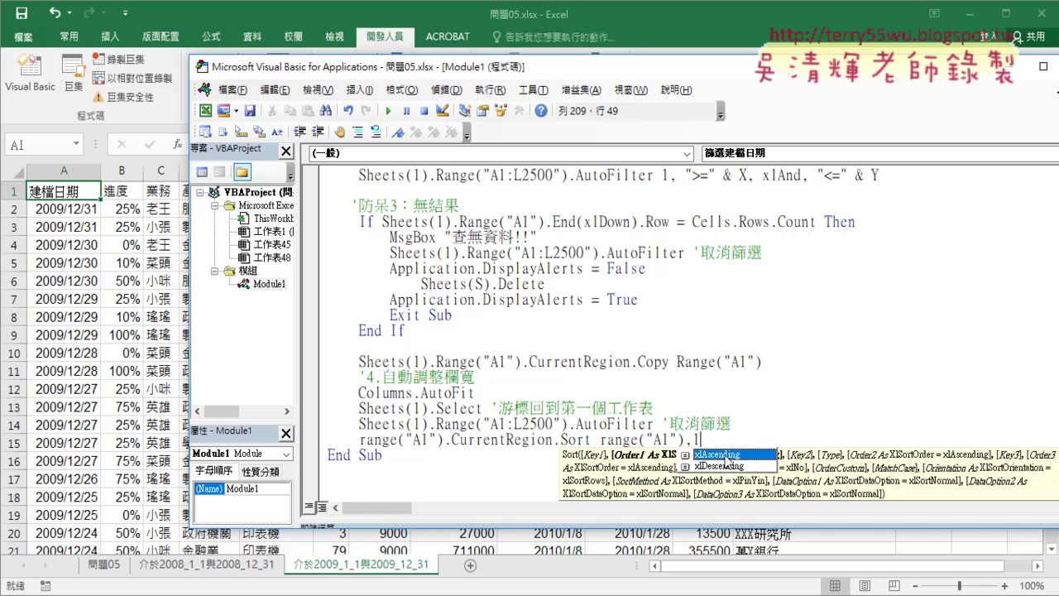
- Fill in xlAscending as the order, giving Range("A1").CurrentRegion.Sort Range("A1"), xlAscending
double_click(725, 455)
drag(779, 439, 693, 440)
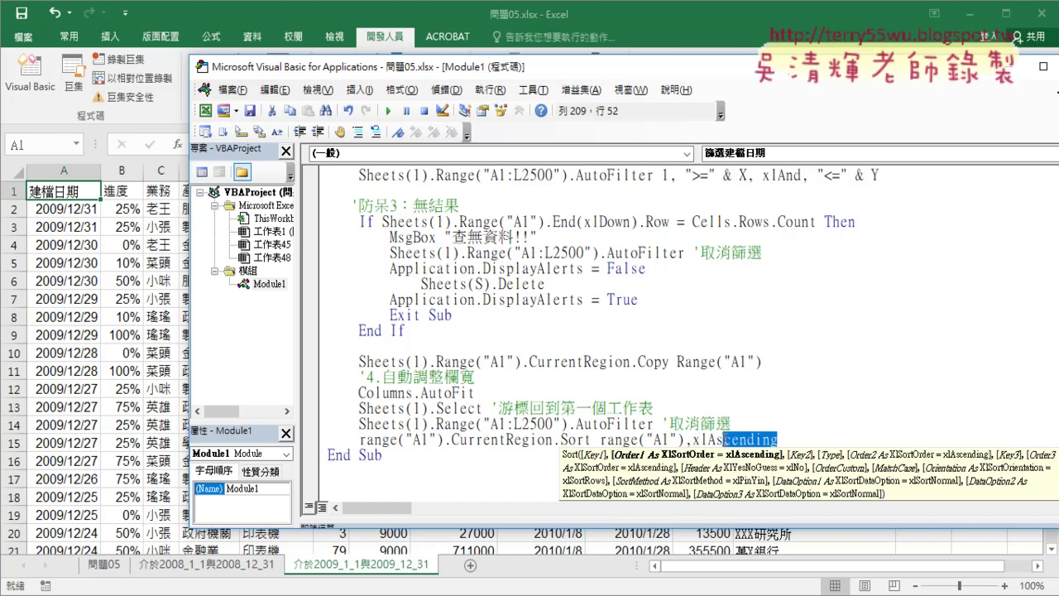
text(x)
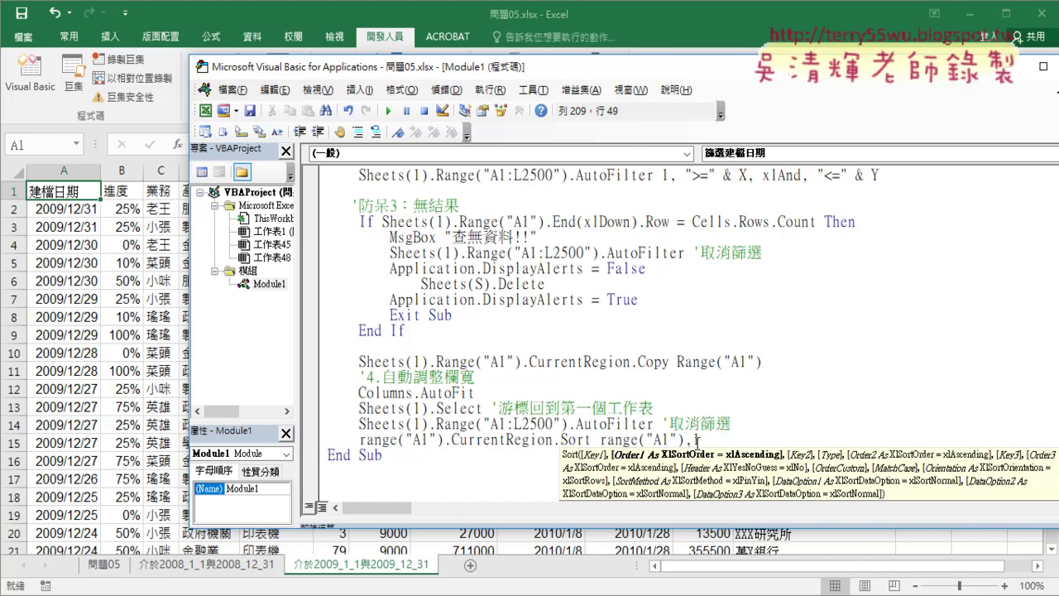
key(BackSpace)
key(BackSpace)
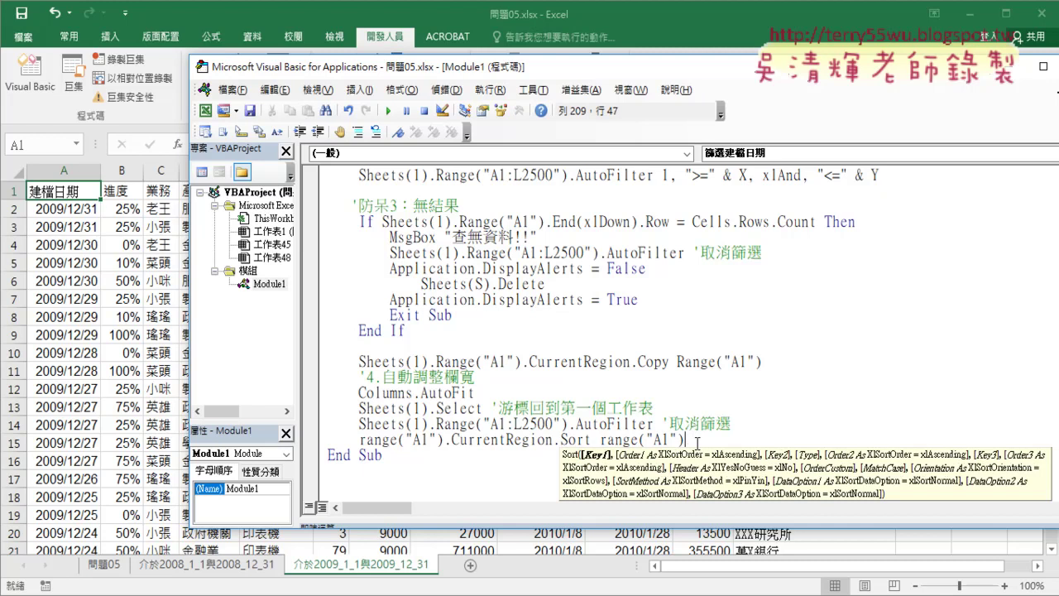
text(,)
key(BackSpace)
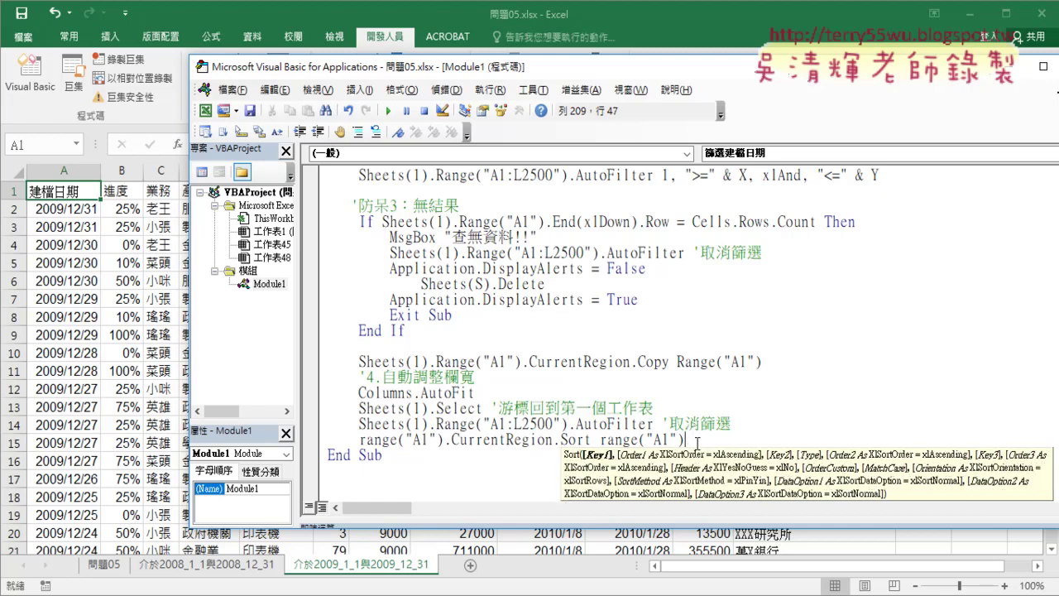
text(,)
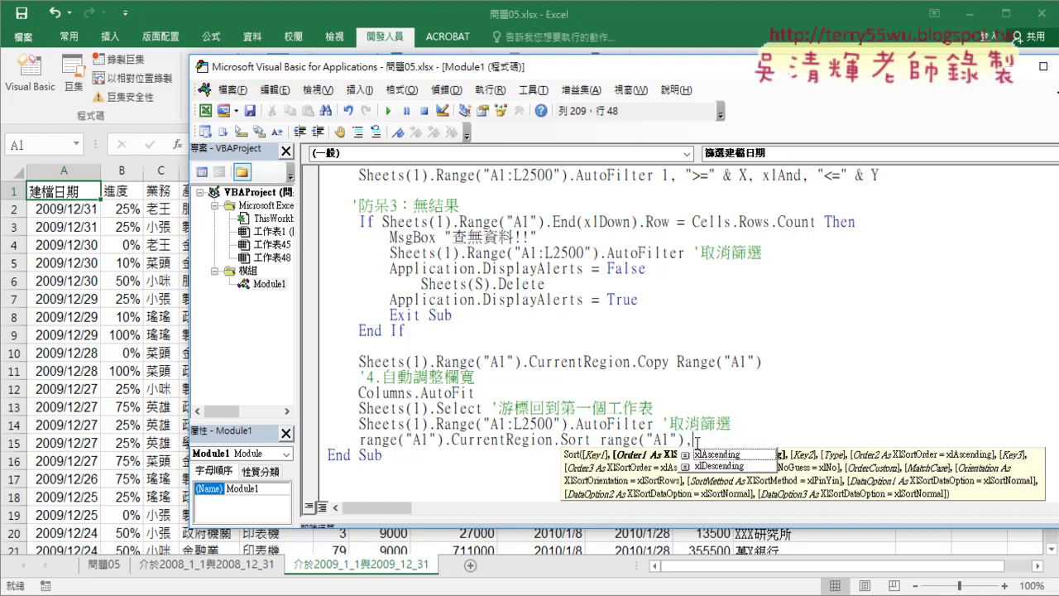
key(Down)
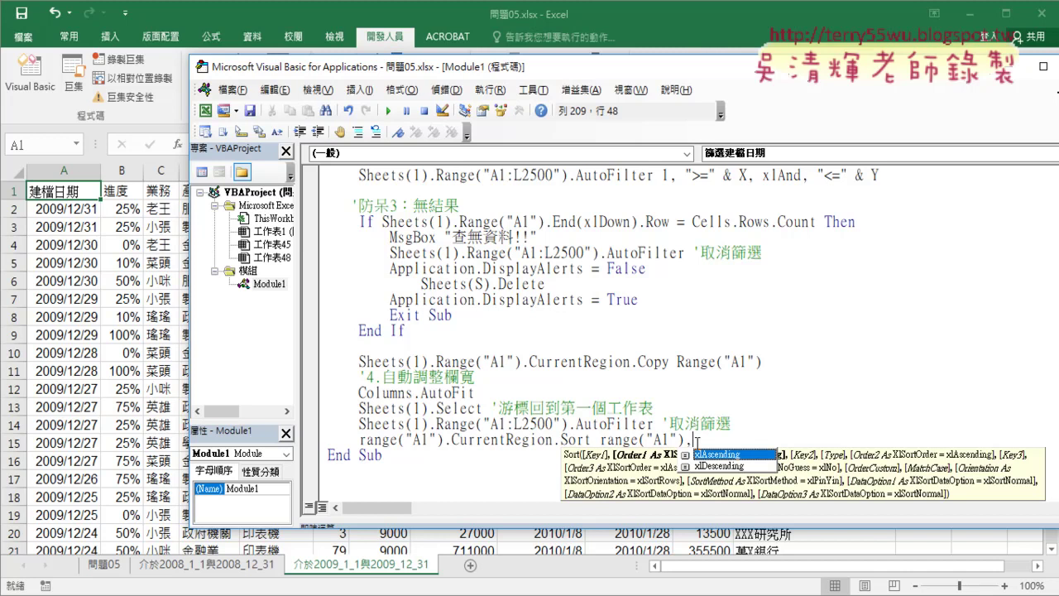
key(Down)
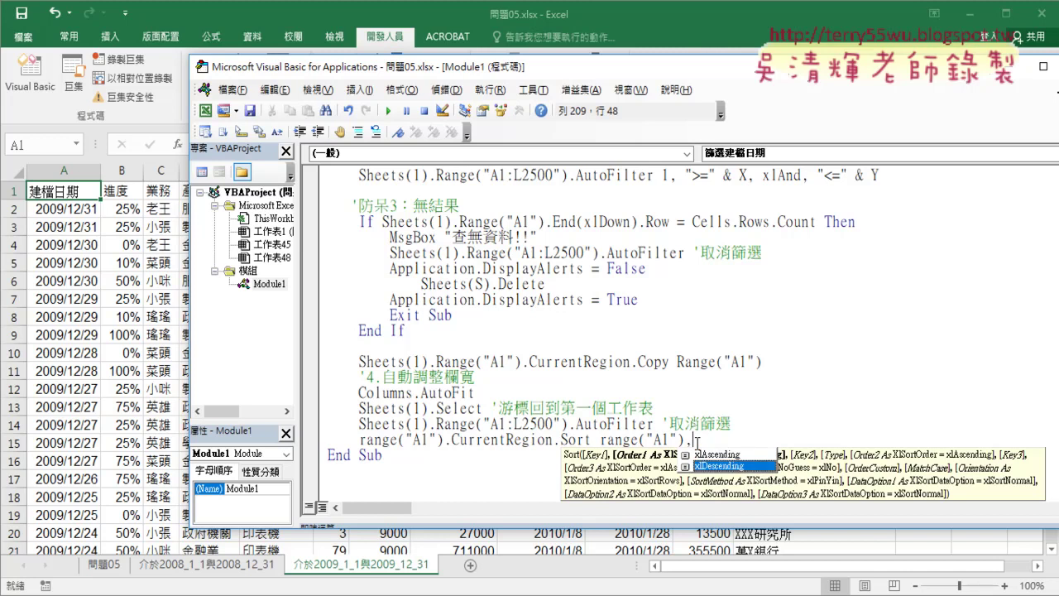
key(Up)
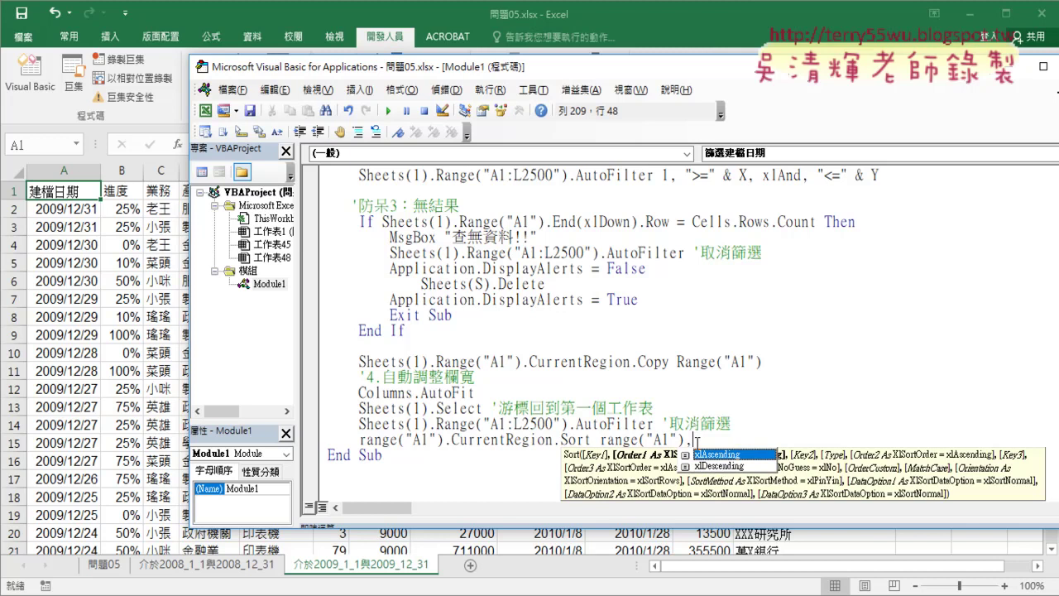
key(space)
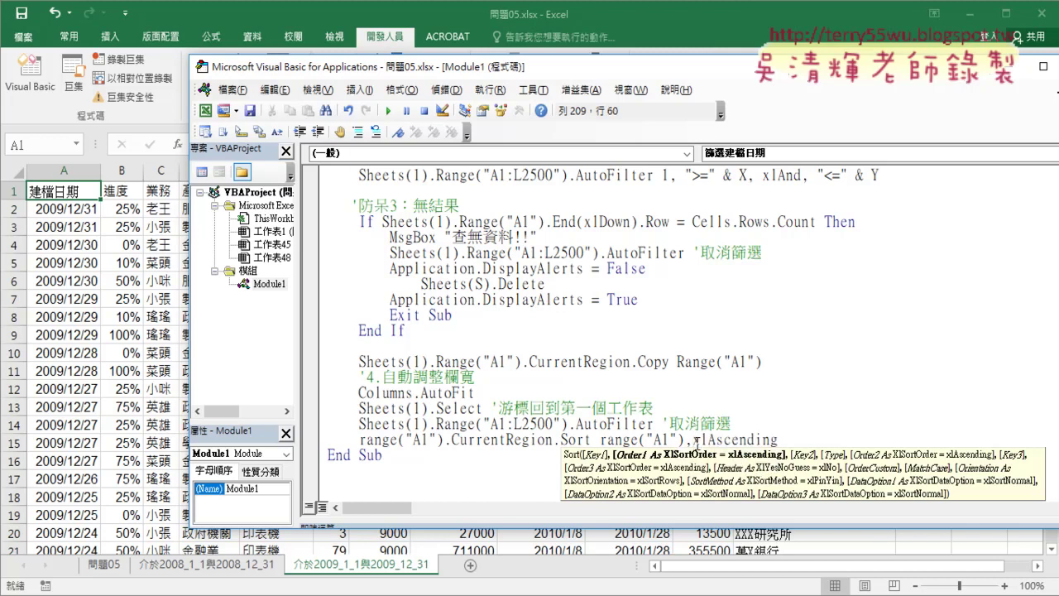
drag(788, 440, 362, 441)
- Copy the sort statement, open the Immediate window with Ctrl+G, and make the editor window taller
key(ctrl+c)
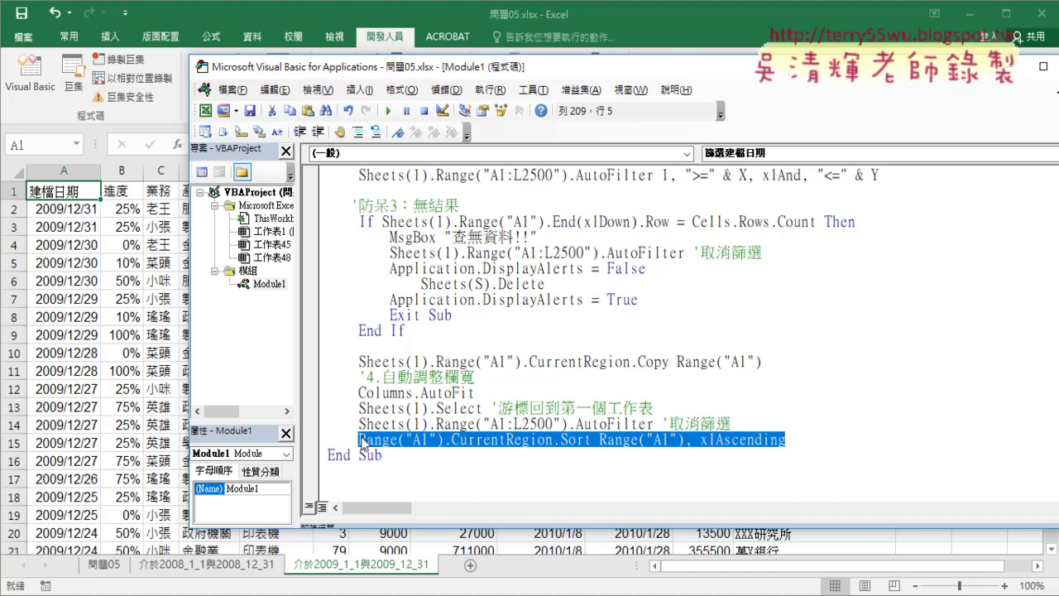
key(ctrl+g)
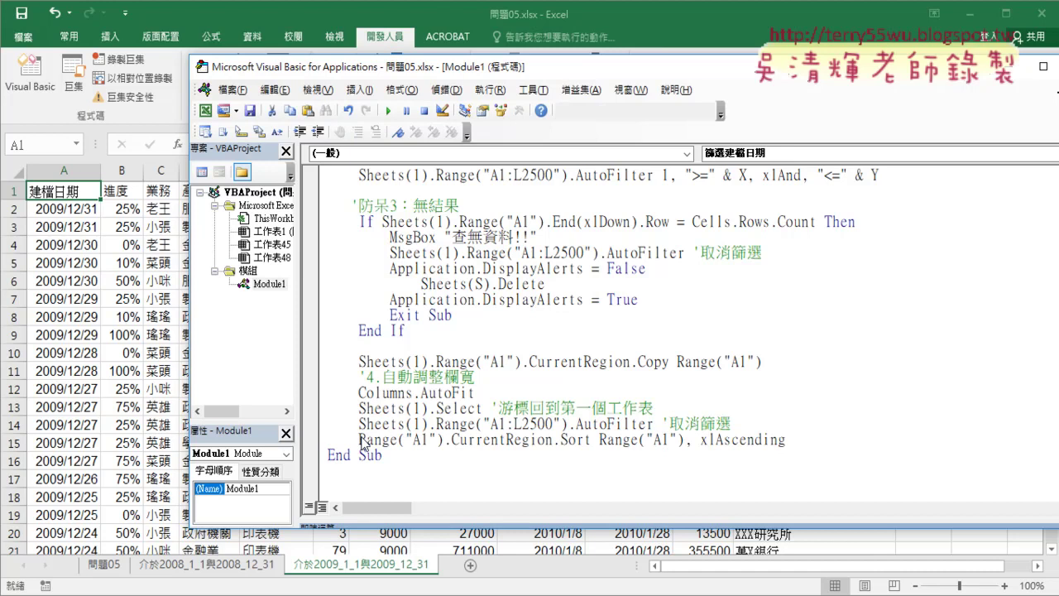
click(427, 393)
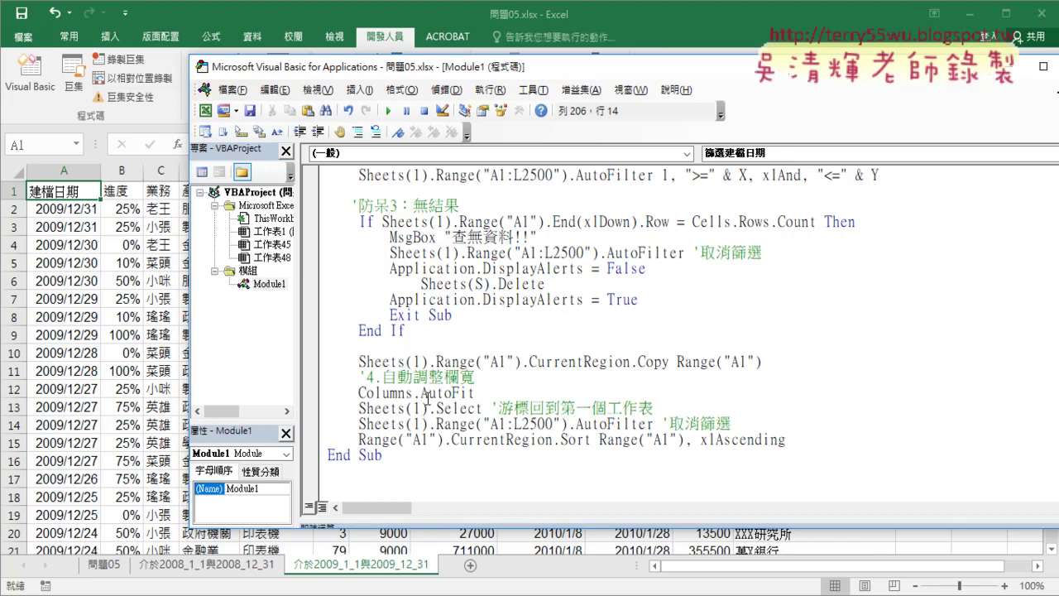
key(ctrl+g)
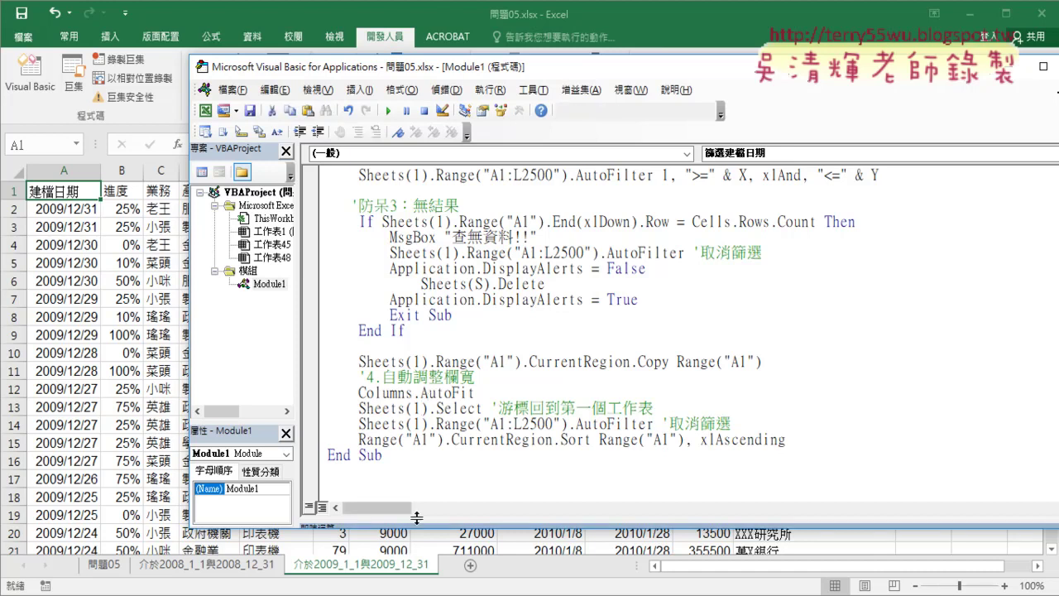
mouse_move(419, 521)
mouse_down()
mouse_move(420, 550)
mouse_move(424, 520)
mouse_up()
drag(460, 75, 436, 30)
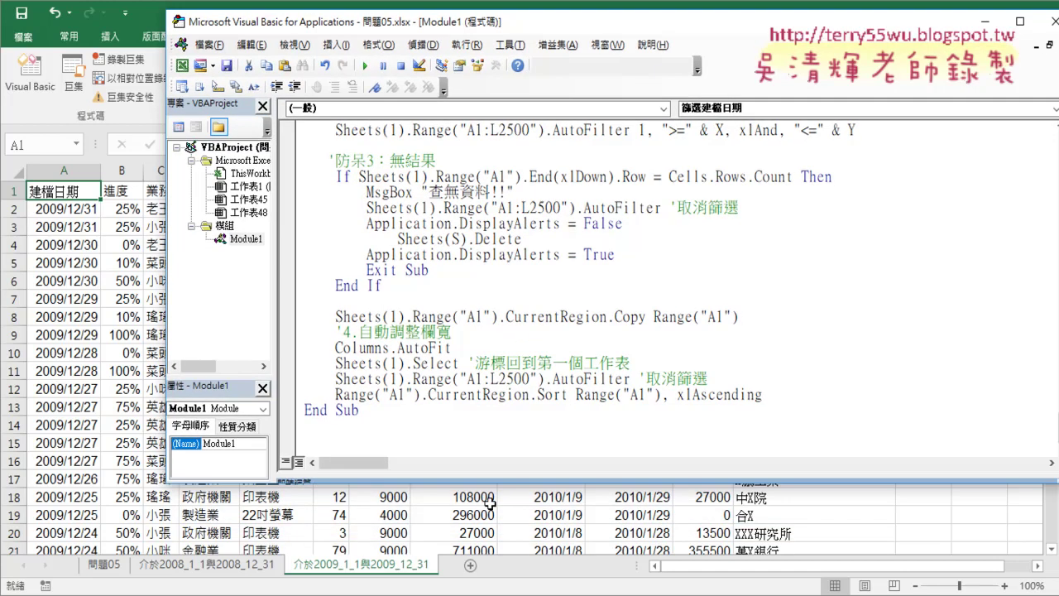
drag(496, 482, 503, 570)
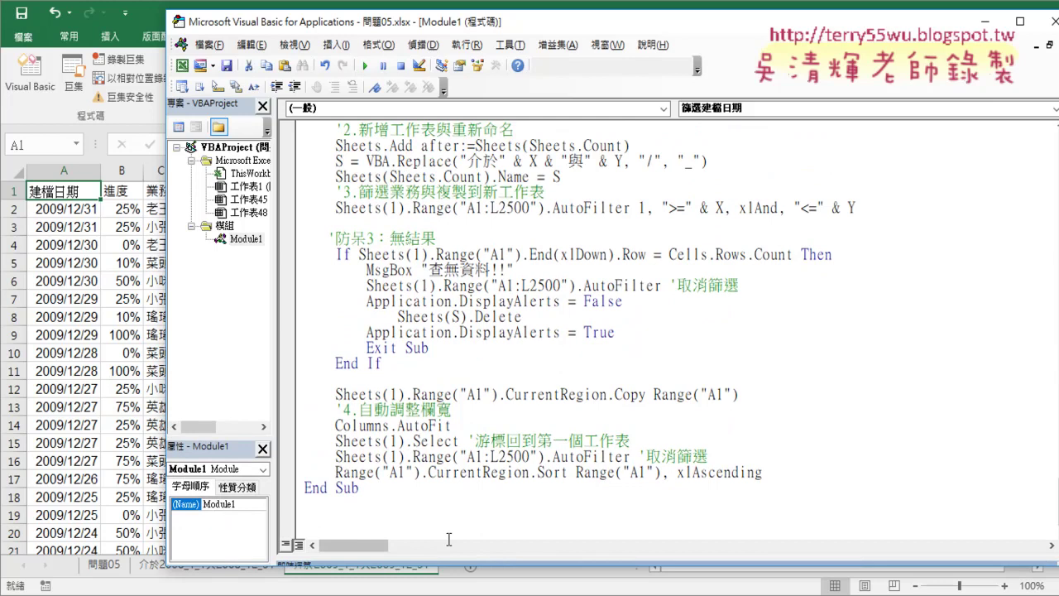
- Show the Immediate window from the View menu, maximize the editor, and enlarge the Immediate pane
click(295, 45)
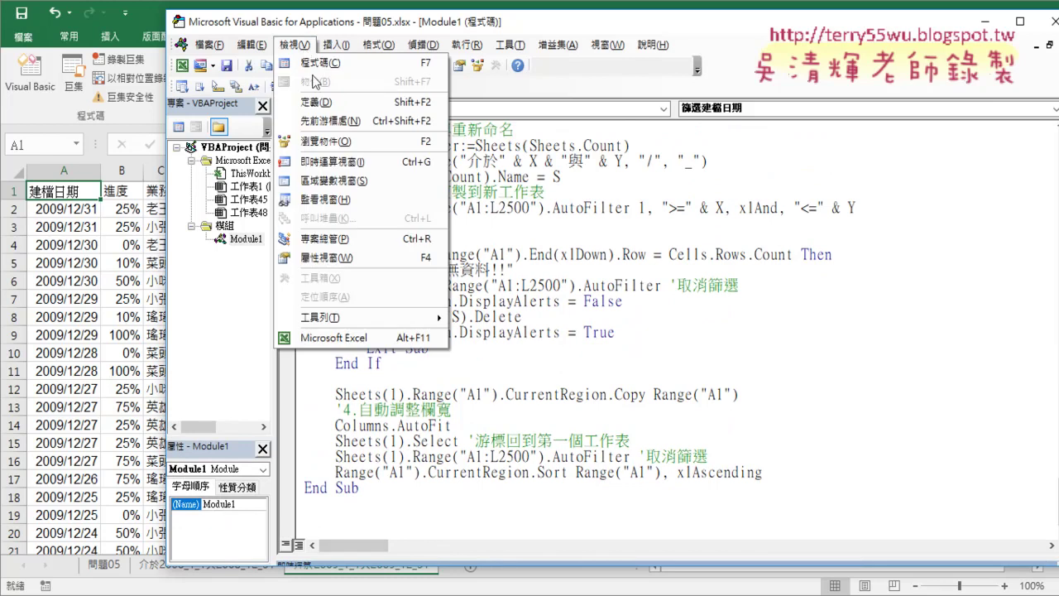
click(351, 161)
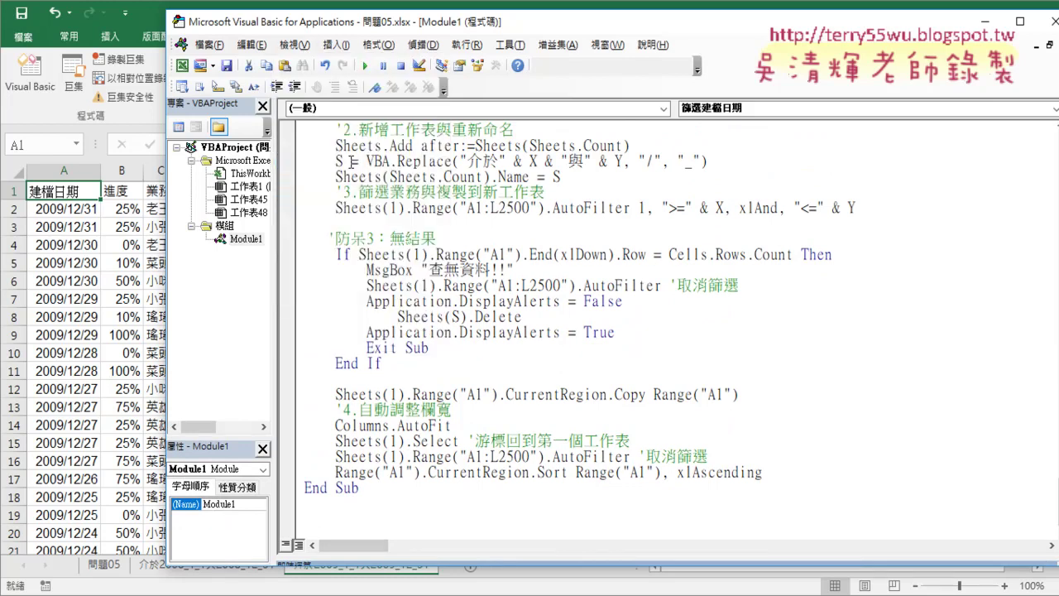
click(469, 548)
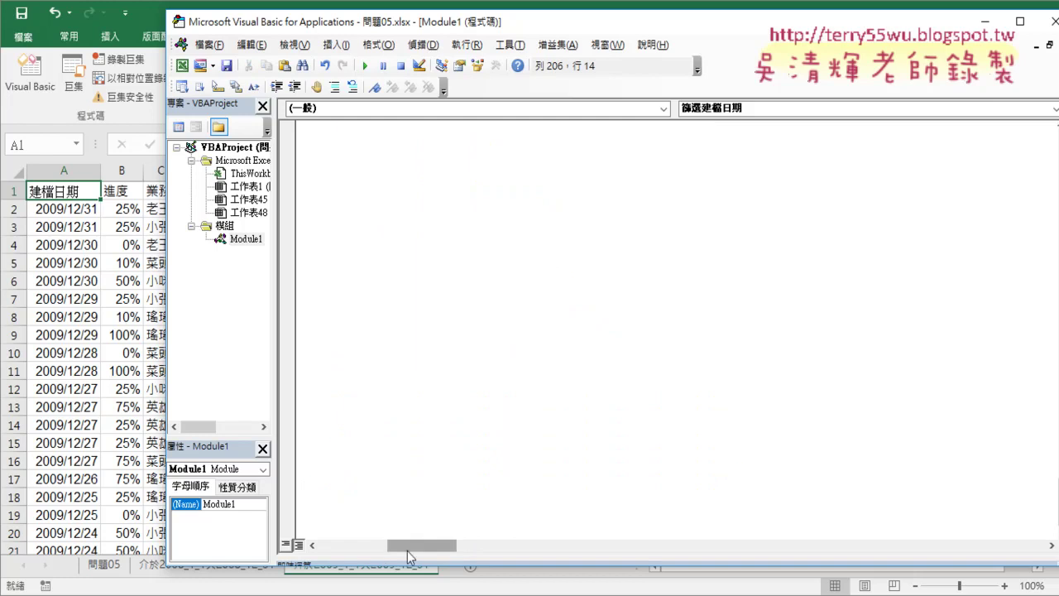
drag(407, 551, 337, 550)
drag(438, 31, 303, 27)
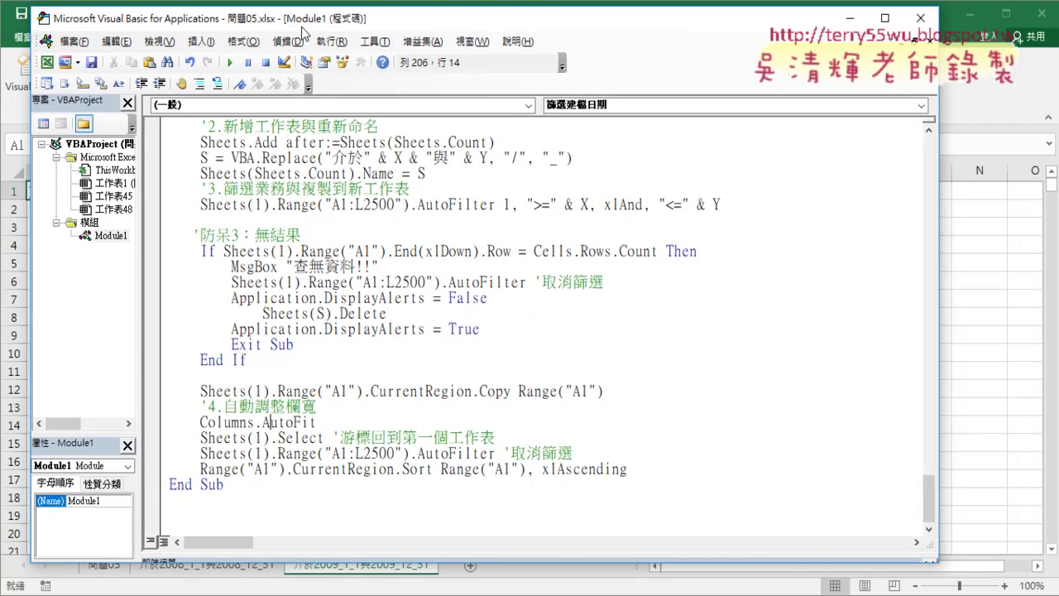
click(400, 265)
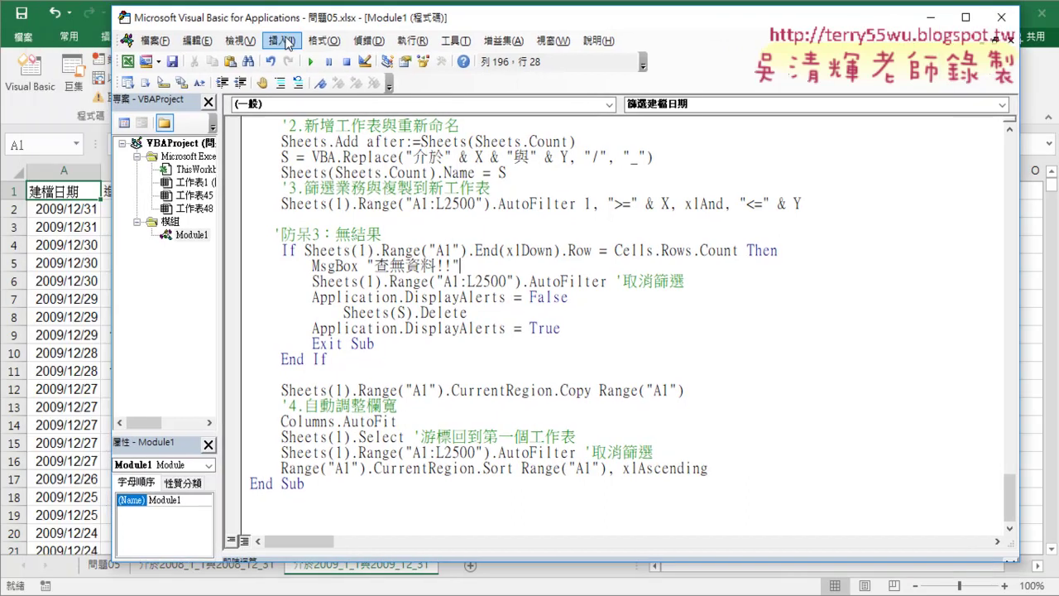
drag(295, 18, 377, 17)
click(272, 41)
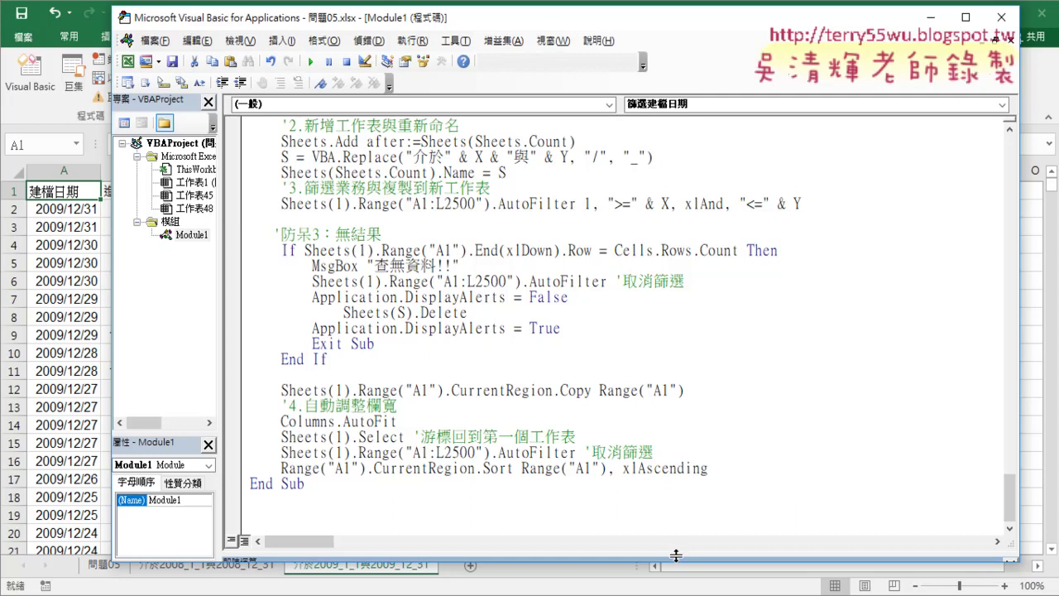
click(965, 17)
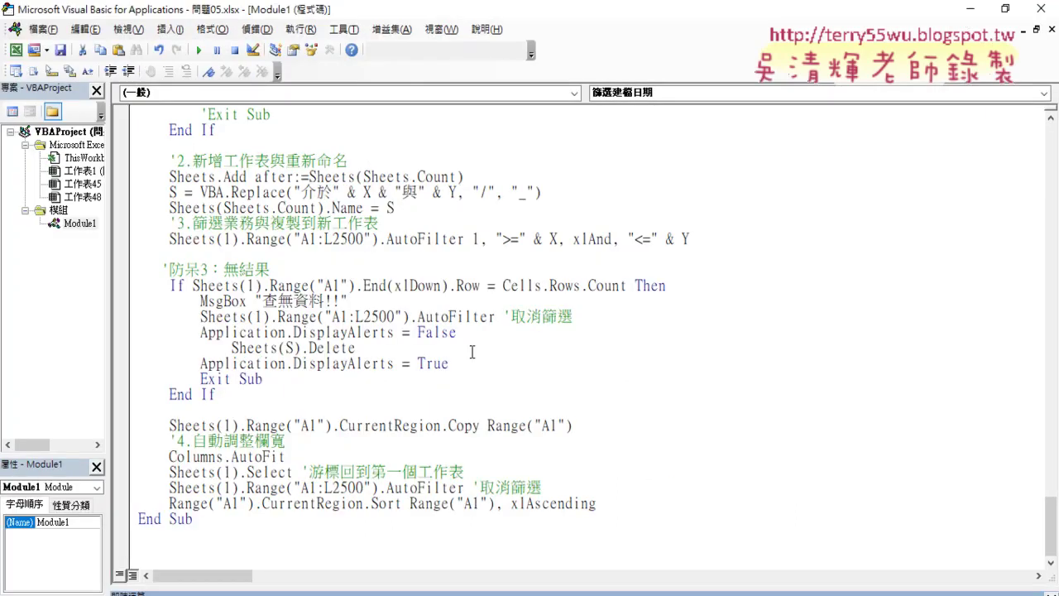
click(342, 394)
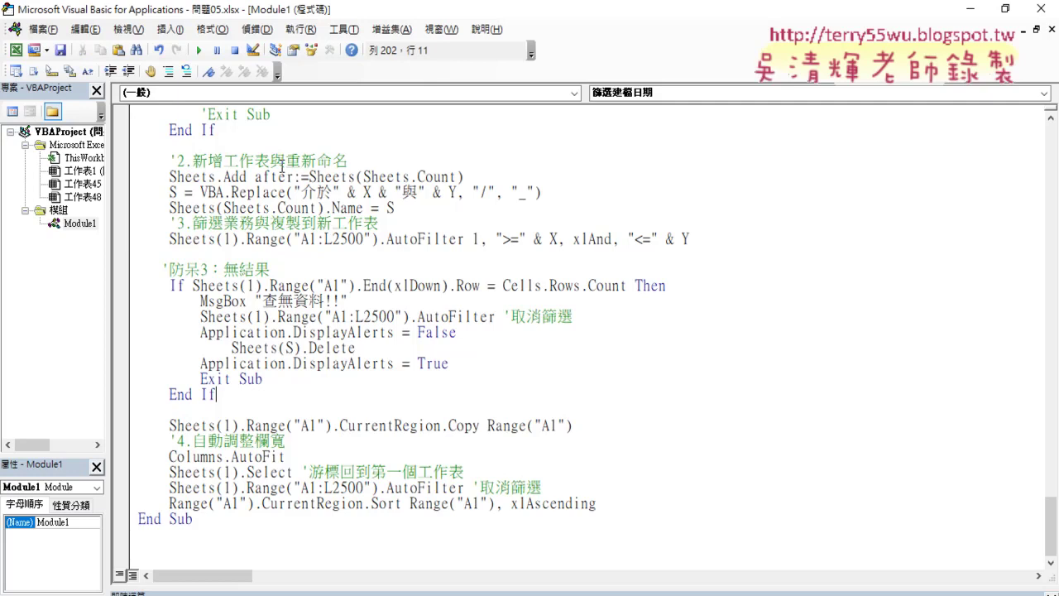
key(ctrl+g)
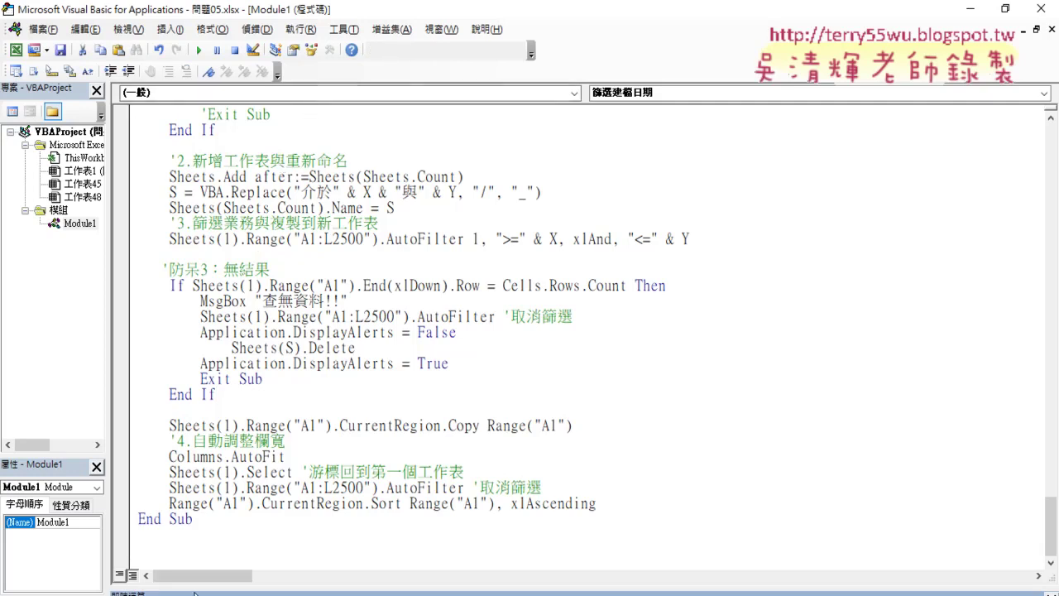
drag(195, 592, 202, 392)
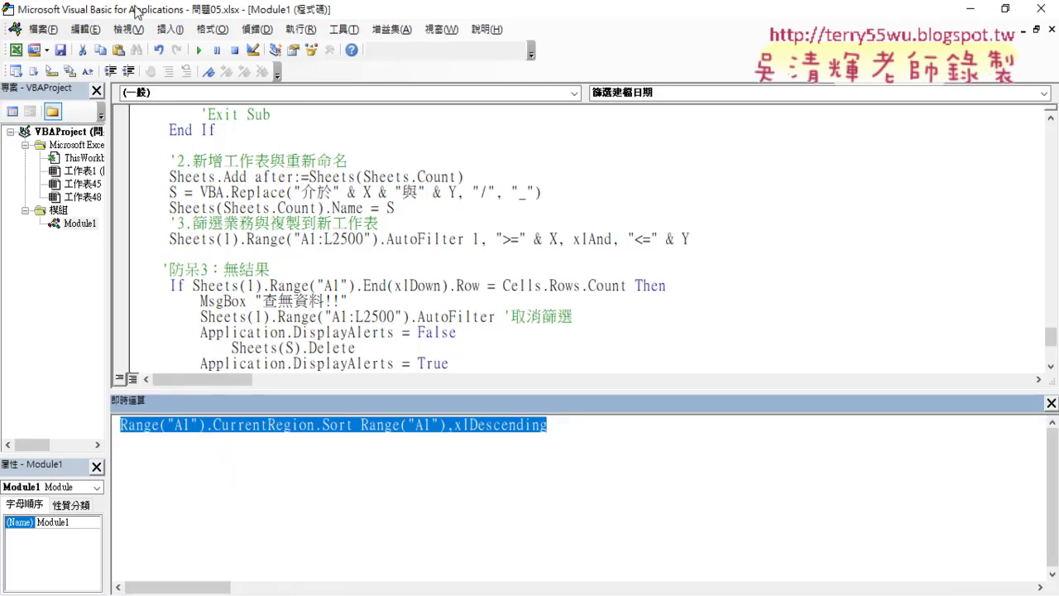
- Restore the editor window and paste the copied xlAscending sort statement over the Immediate line
double_click(64, 11)
drag(154, 24, 307, 39)
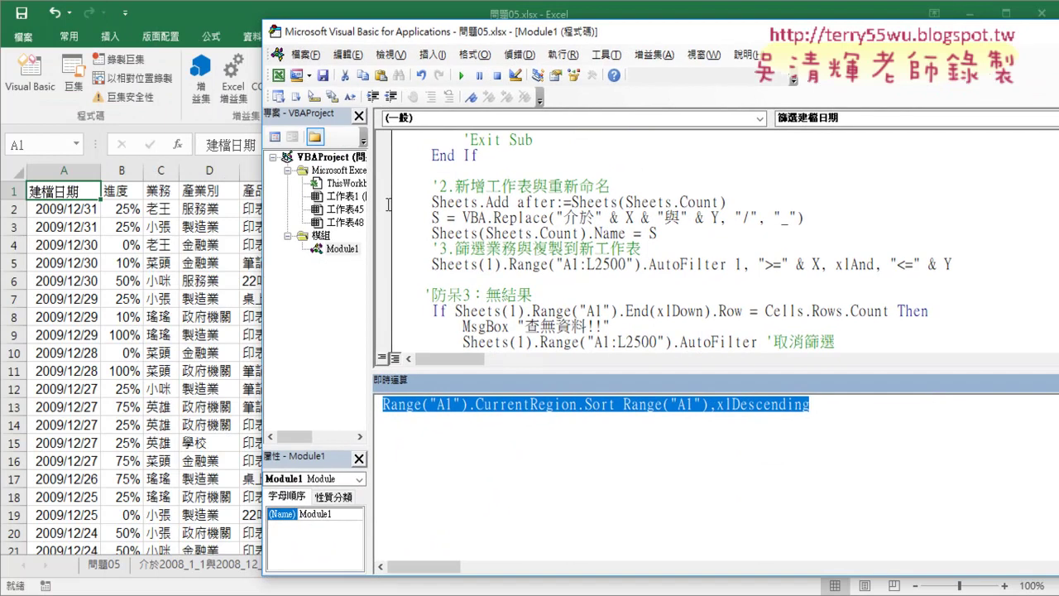
drag(810, 405, 349, 405)
text(Range("A1").CurrentRegion.Sort Range("A1"), xlAscending)
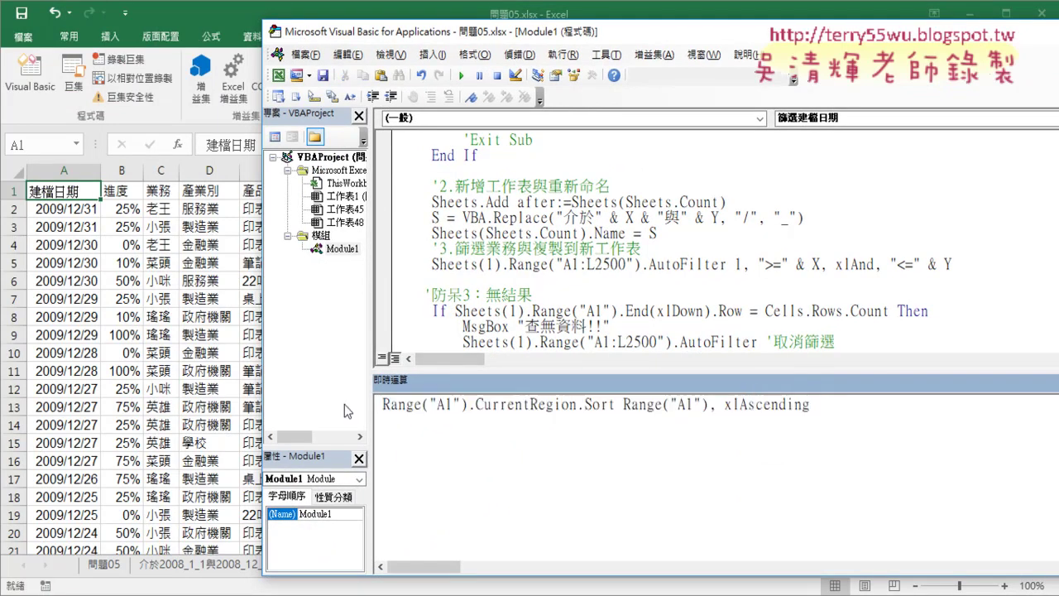
- Run Range("A1").CurrentRegion.Sort Range("A1"), xlAscending so column A starts at 2009/1/1
click(384, 405)
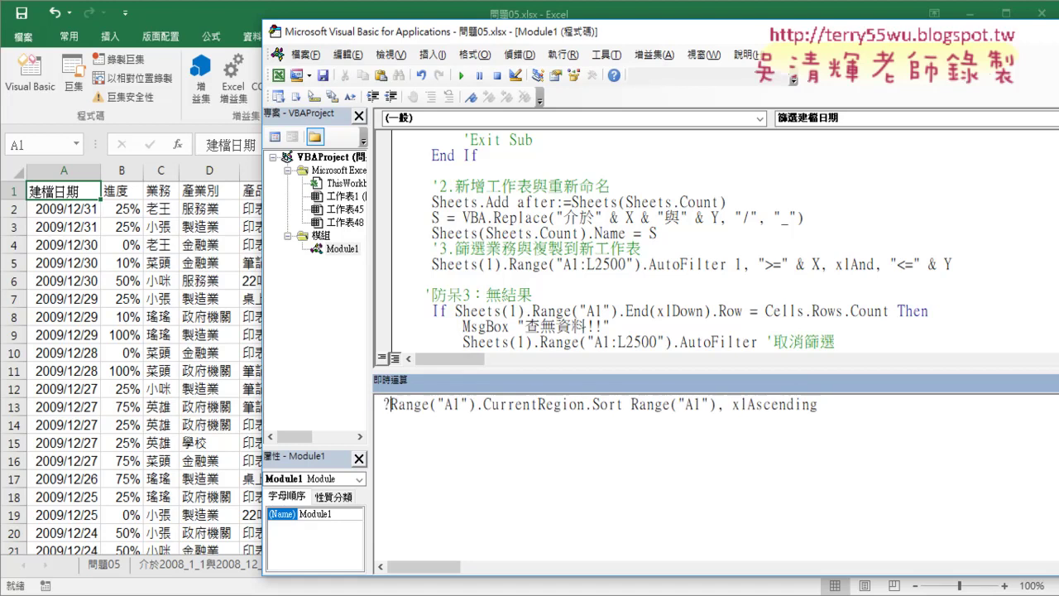
text(?)
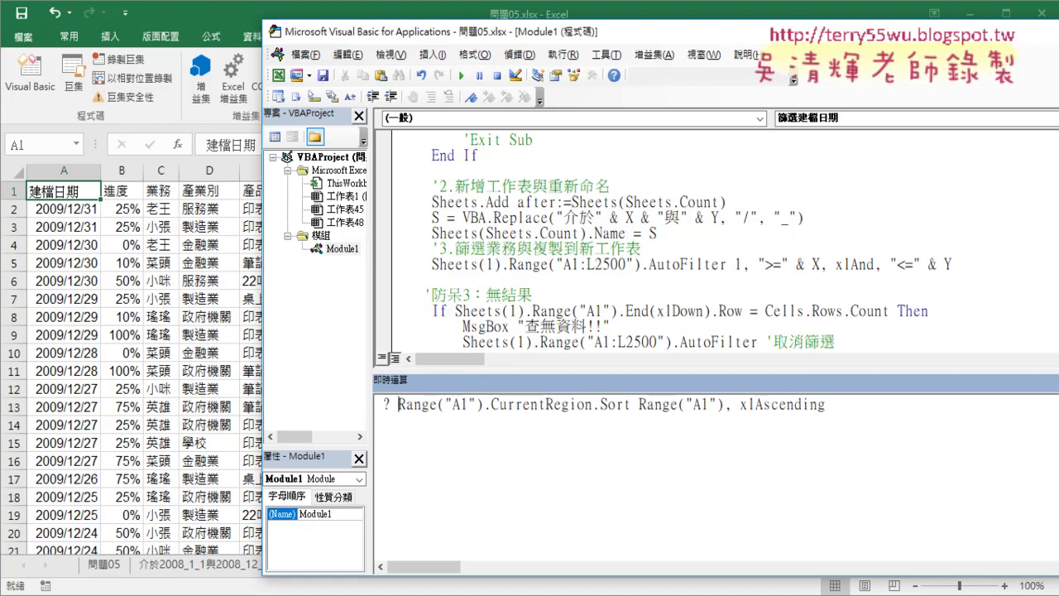
key(BackSpace)
key(BackSpace)
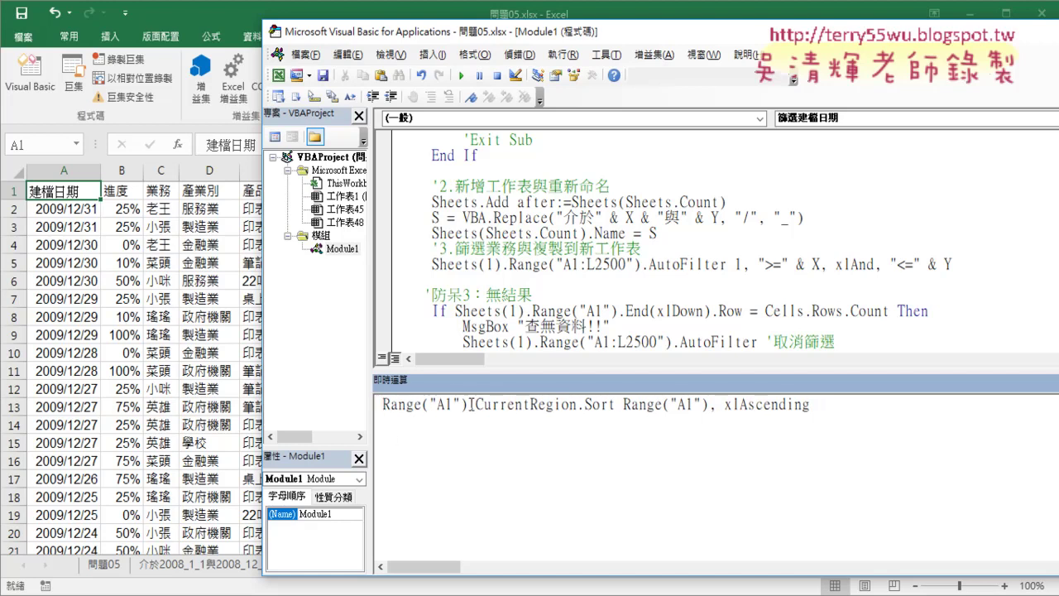
click(815, 406)
drag(816, 406, 382, 405)
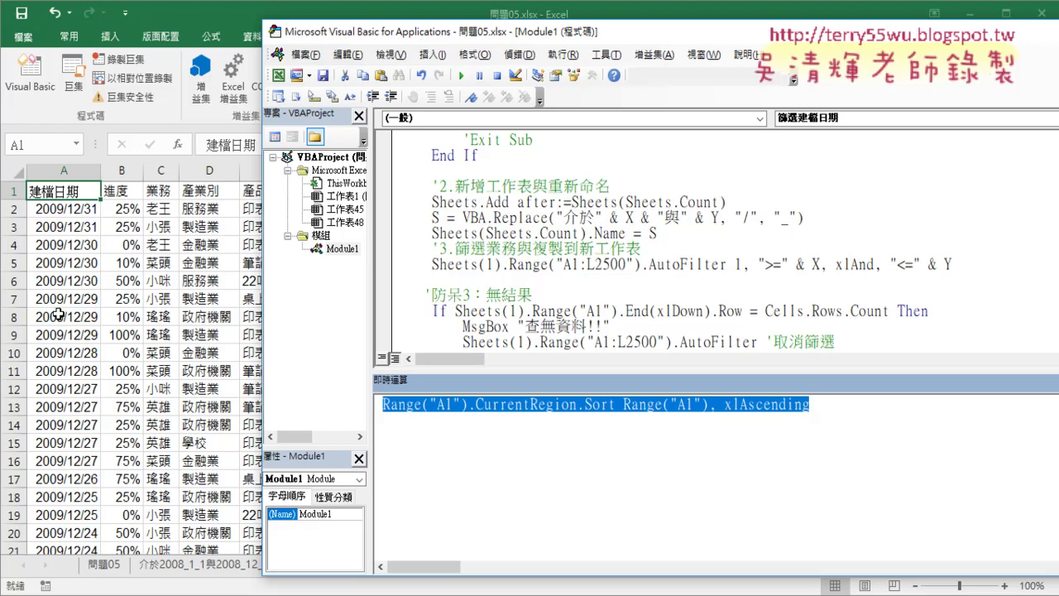
click(749, 411)
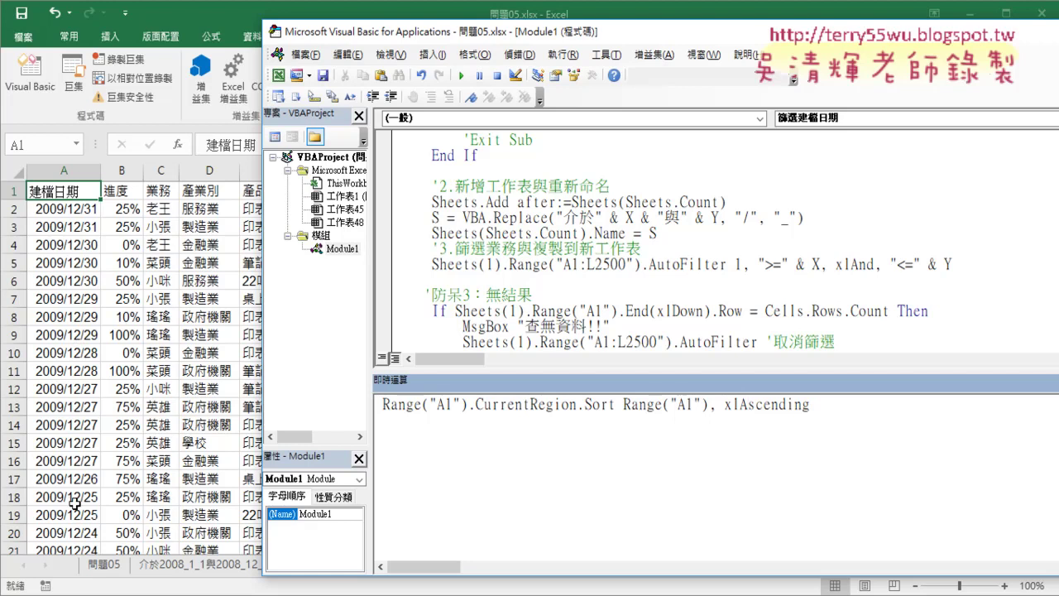
double_click(810, 407)
click(738, 407)
key(Return)
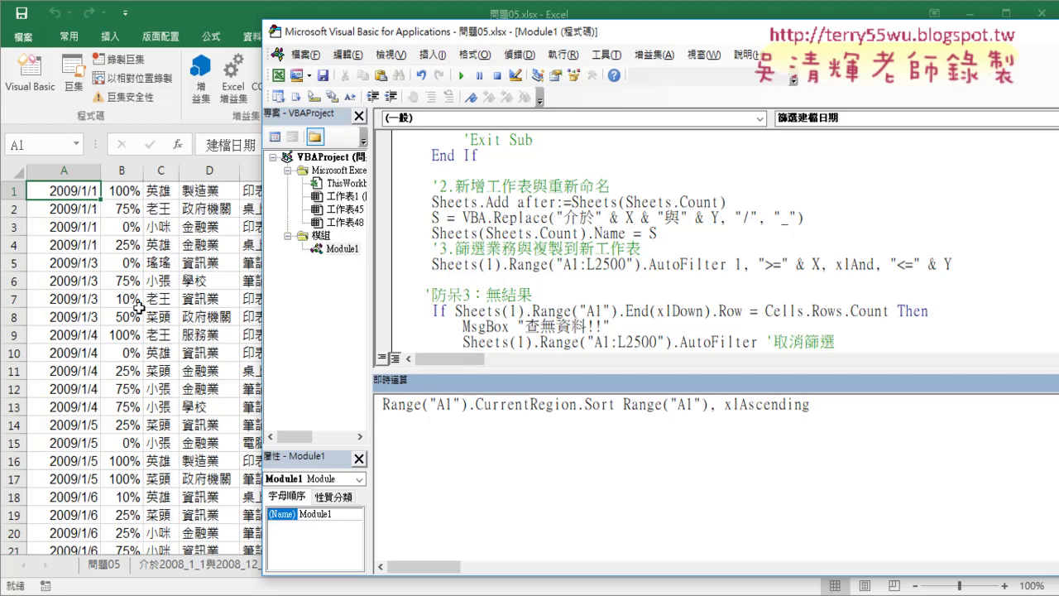
- Change the order argument to xlDescending and run the sort on the sheet
drag(709, 406, 818, 409)
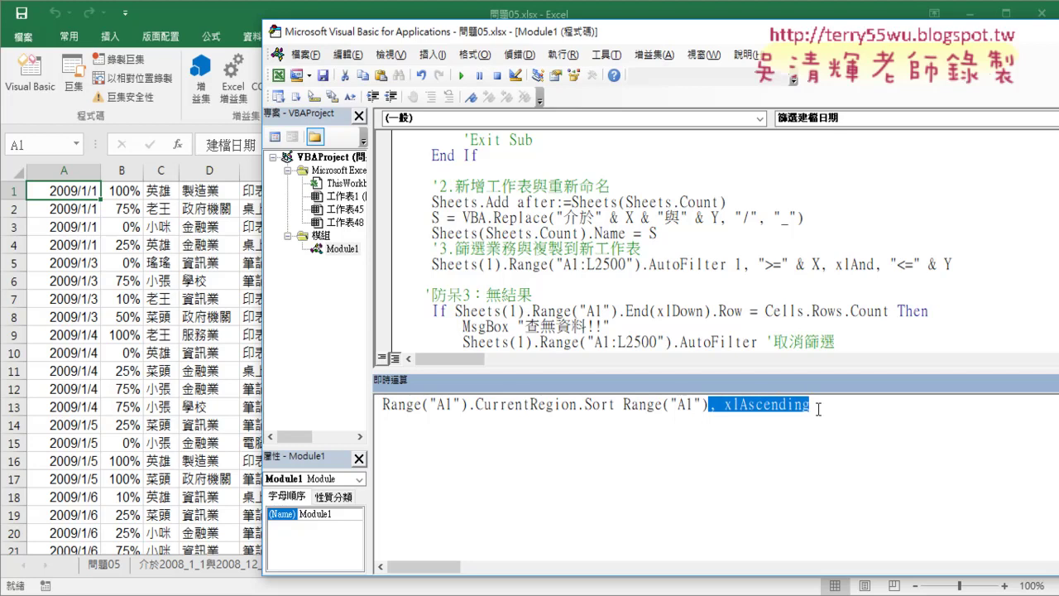
text(,)
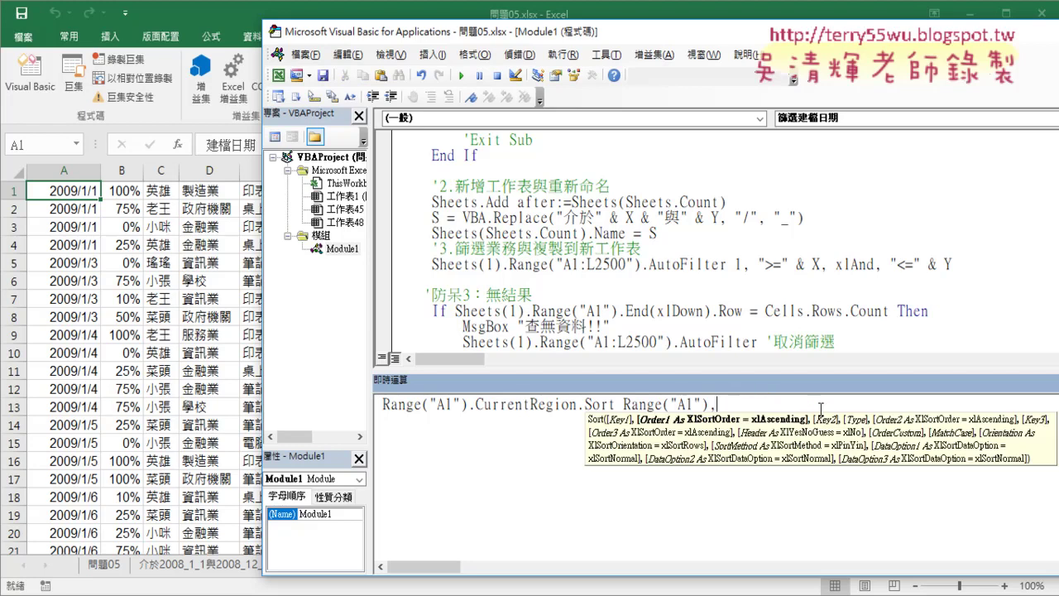
key(ctrl+j)
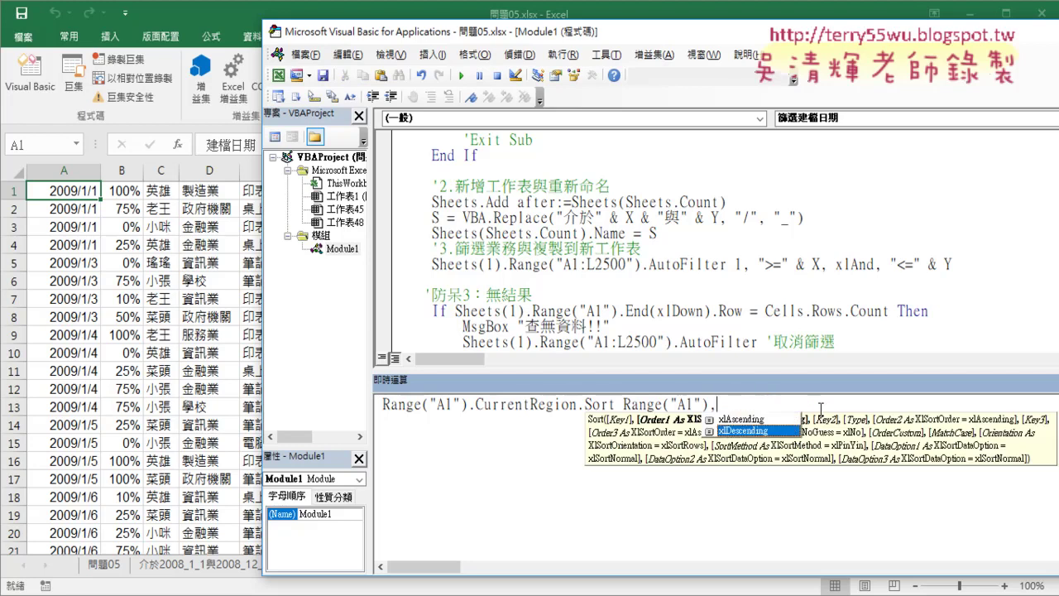
key(space)
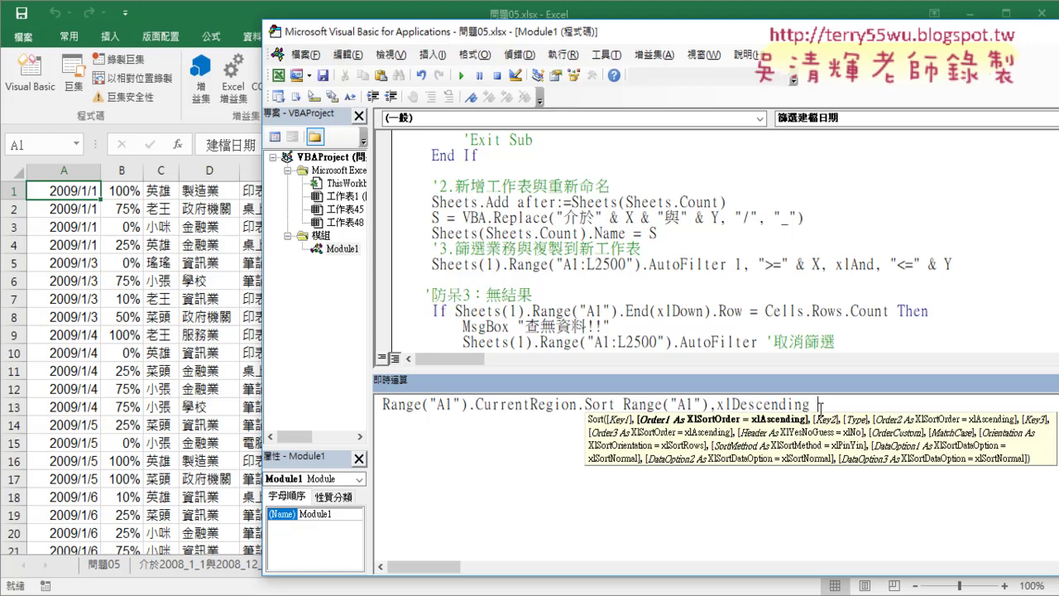
key(Return)
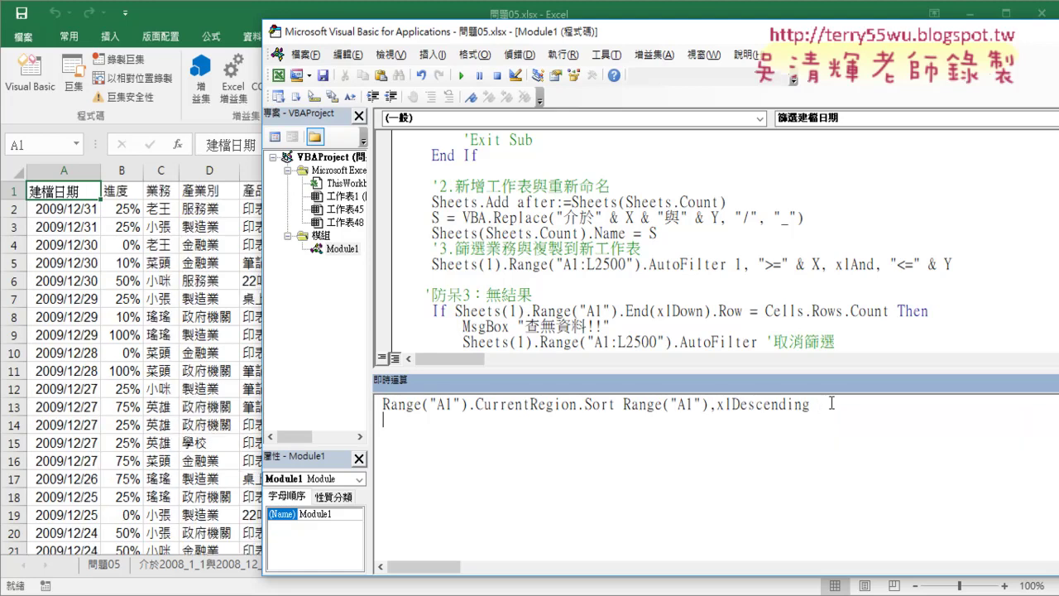
- Switch the order argument back to xlAscending and run the sort again
drag(819, 404, 710, 406)
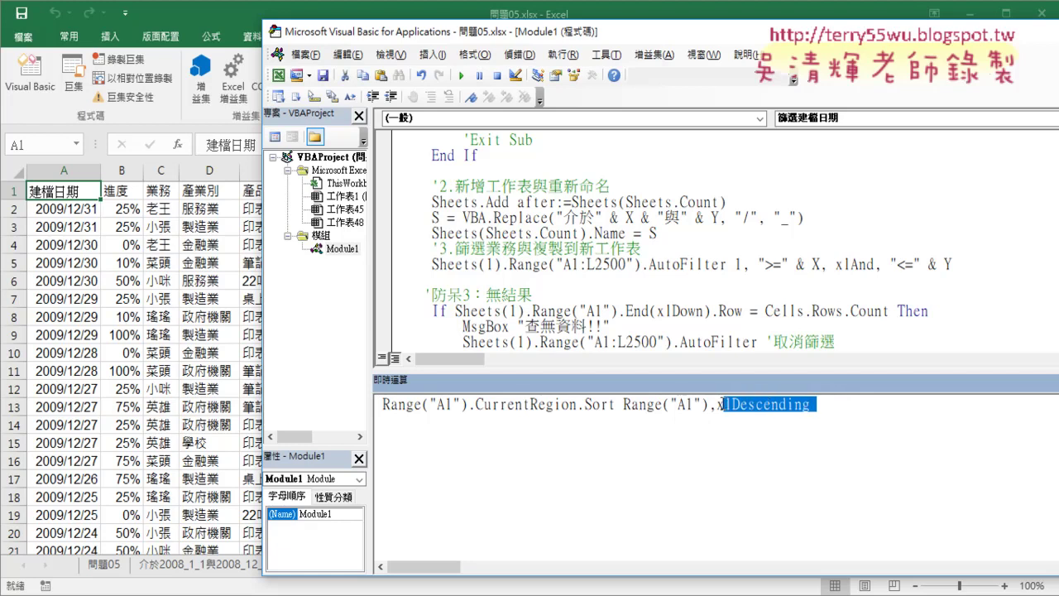
text(,)
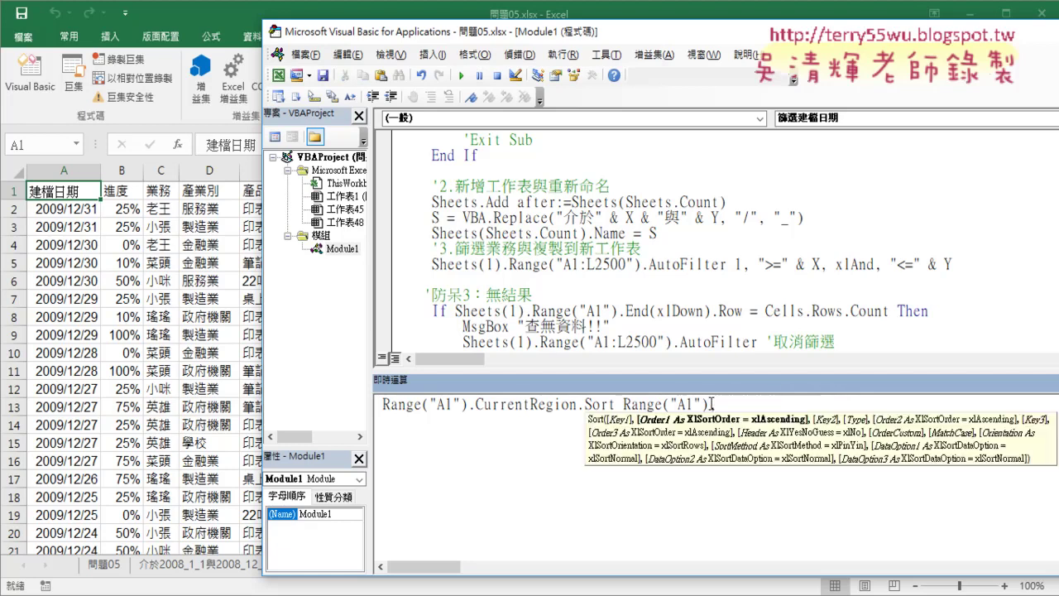
key(ctrl+j)
key(Up)
key(space)
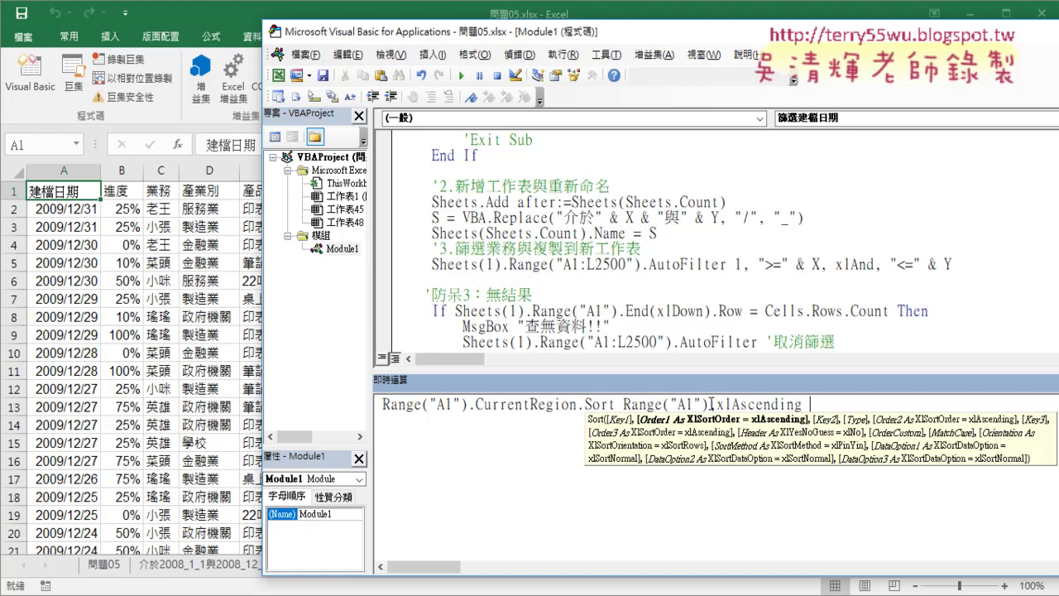
key(Return)
- Check that cell A1's column starts at 2009/1/1, then return to the Visual Basic editor
click(63, 334)
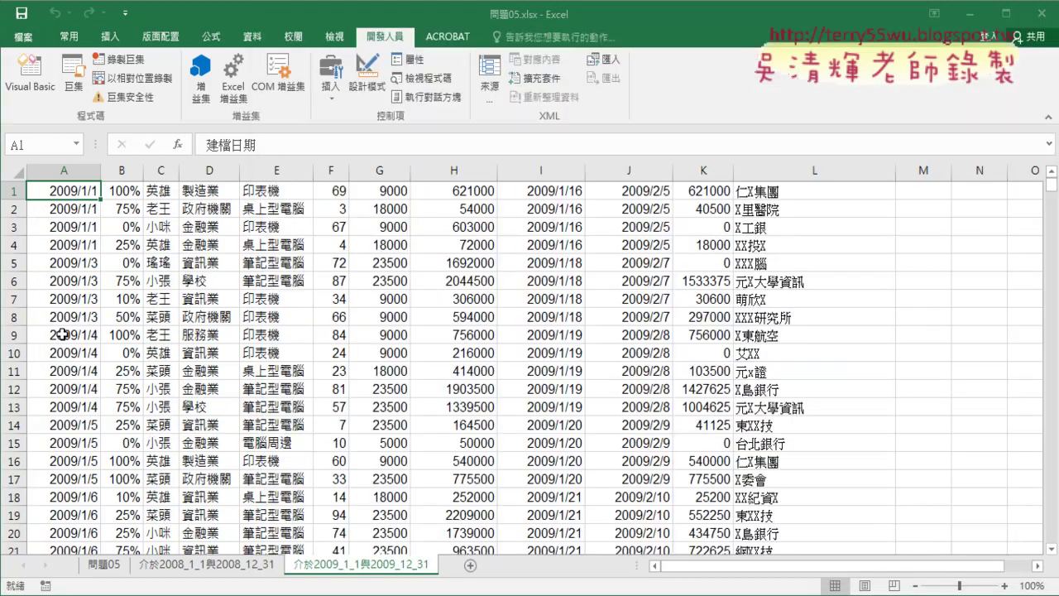
click(67, 190)
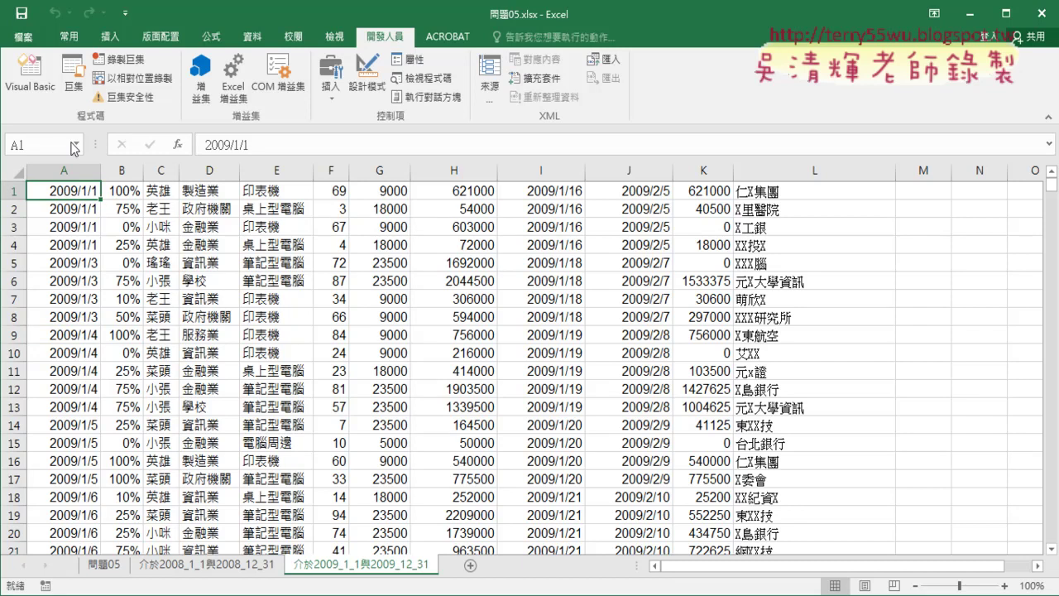
click(30, 73)
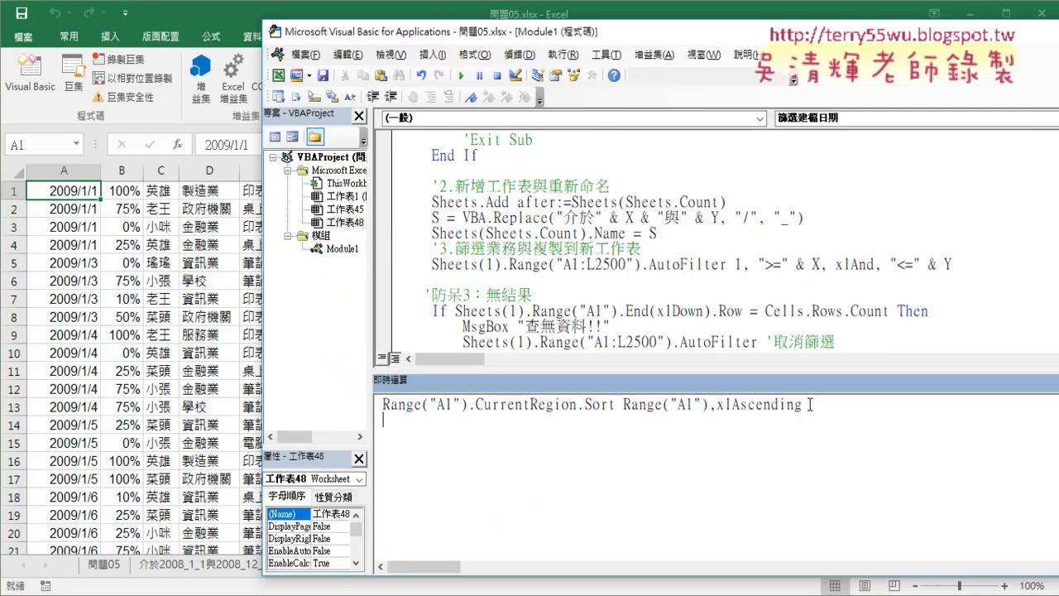
- Change the Immediate statement's sort order from xlAscending to xlDescending
drag(809, 404, 710, 405)
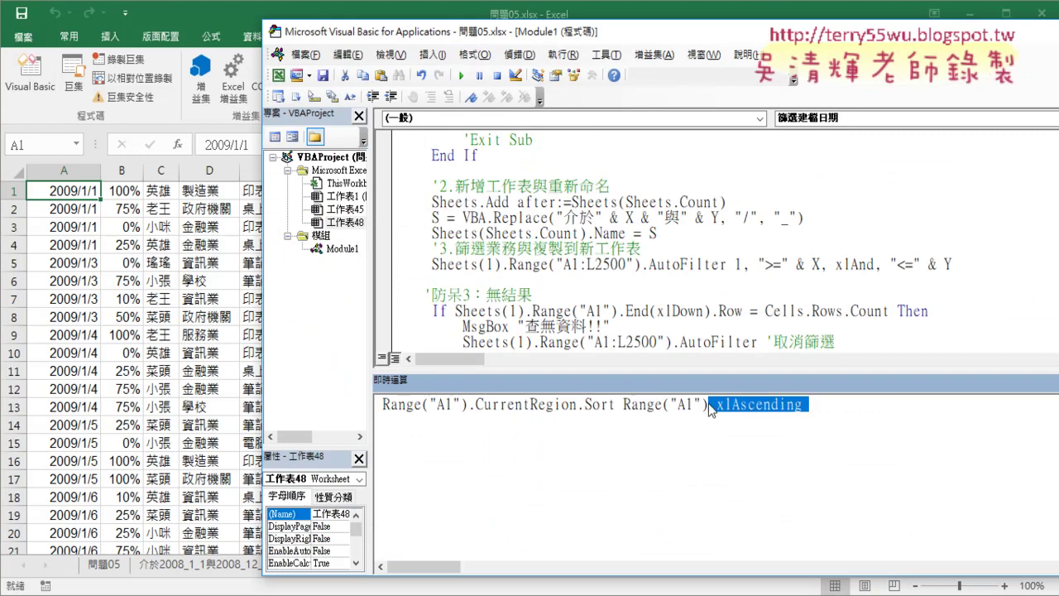
key(Delete)
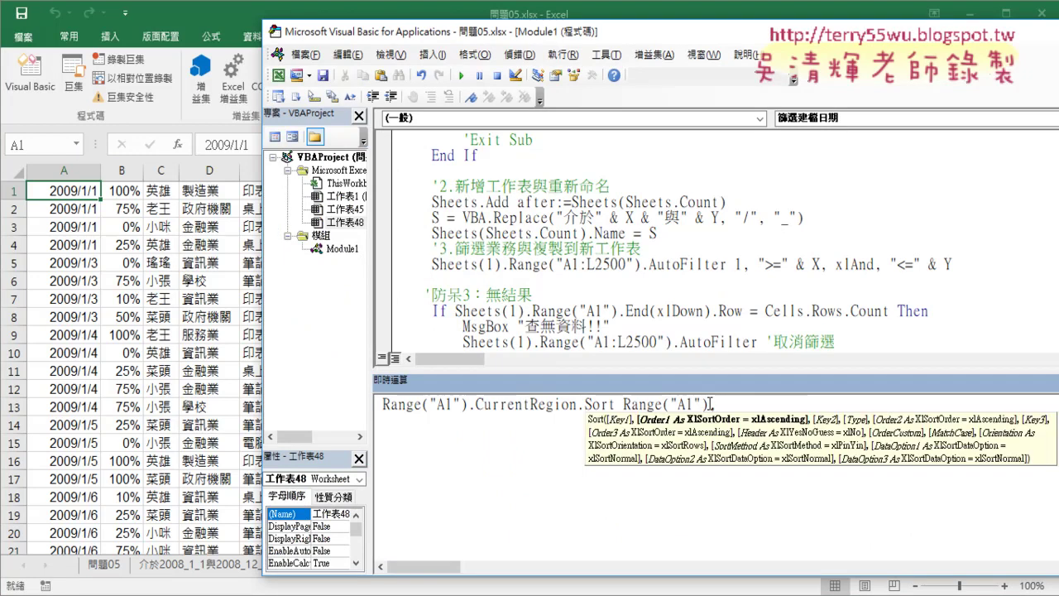
text(,)
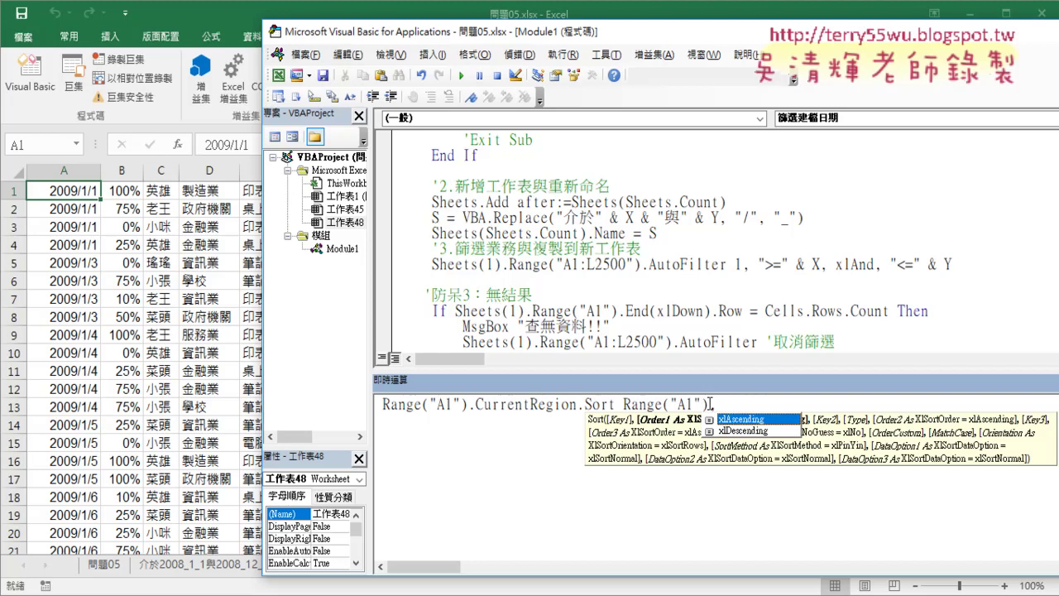
key(Down)
key(Tab)
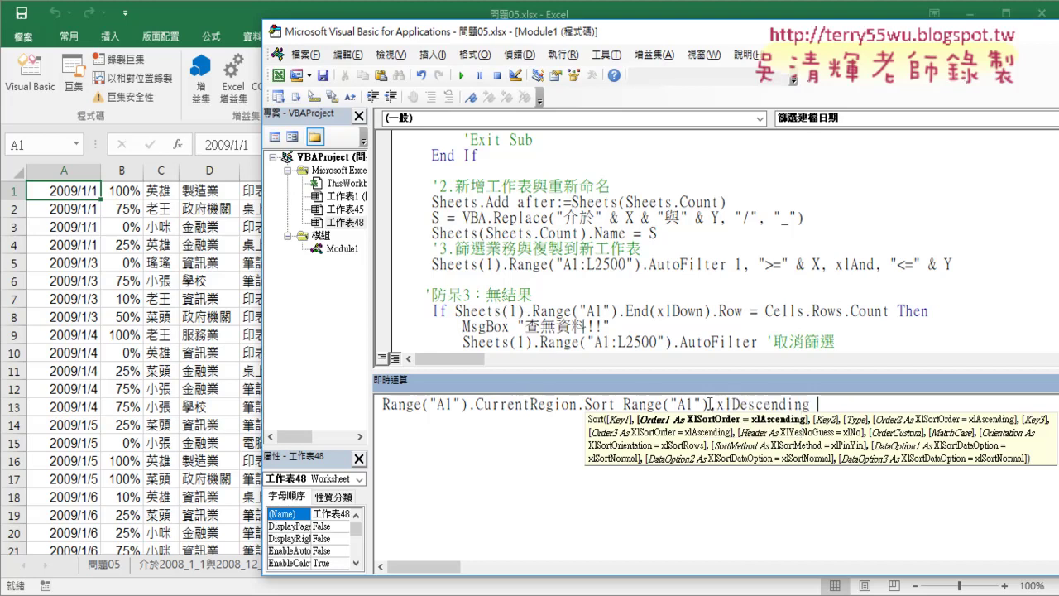
- Try appending Header:=xlYes, cut it back out, and run the descending sort
text(,)
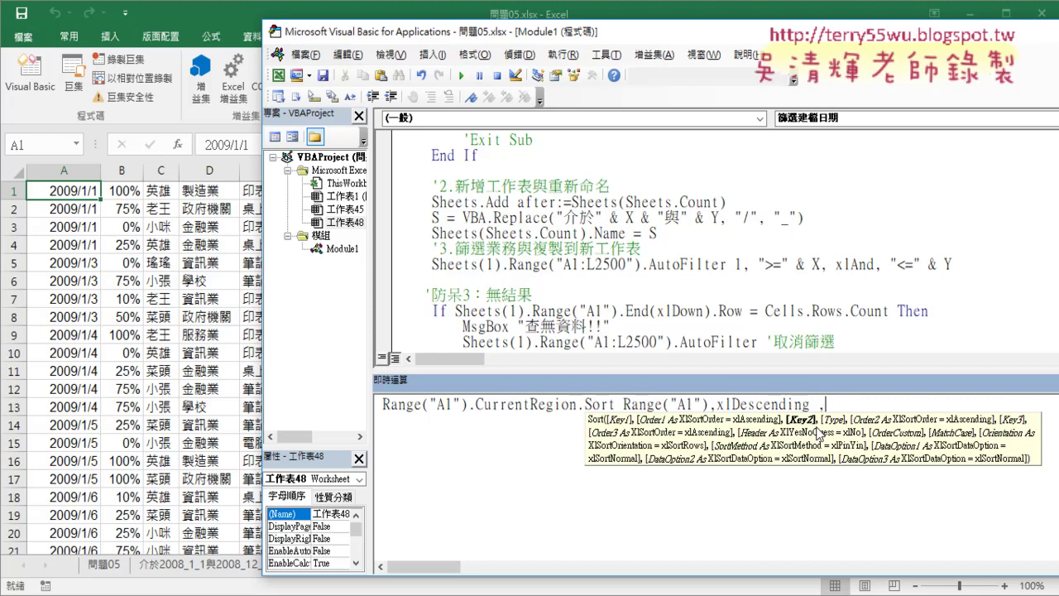
text(He)
text(ad)
text(er:)
text(=)
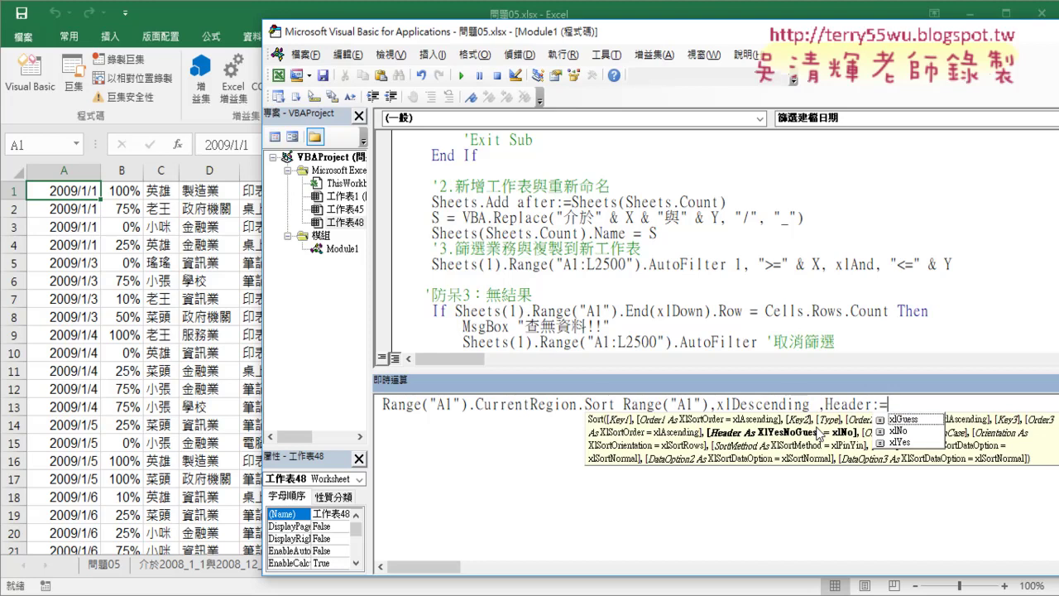
key(Down)
key(Down)
key(Up)
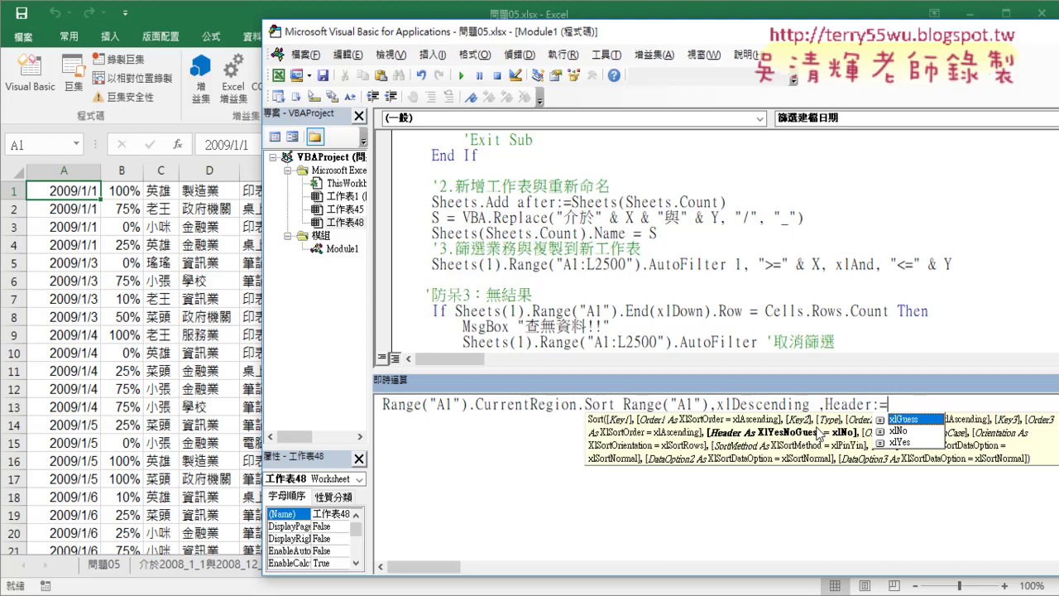
key(Down)
key(Down)
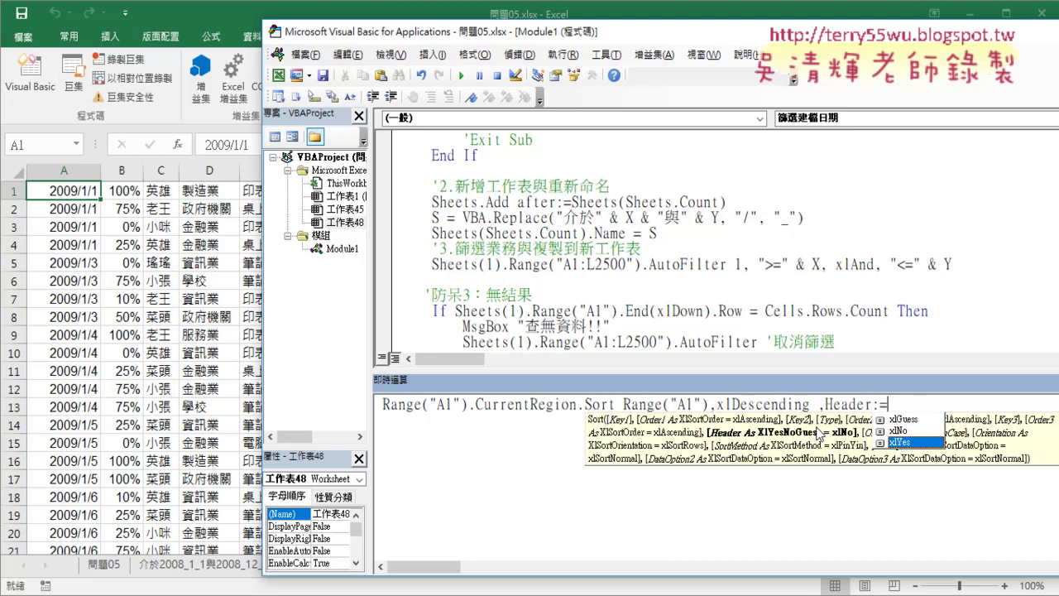
key(Tab)
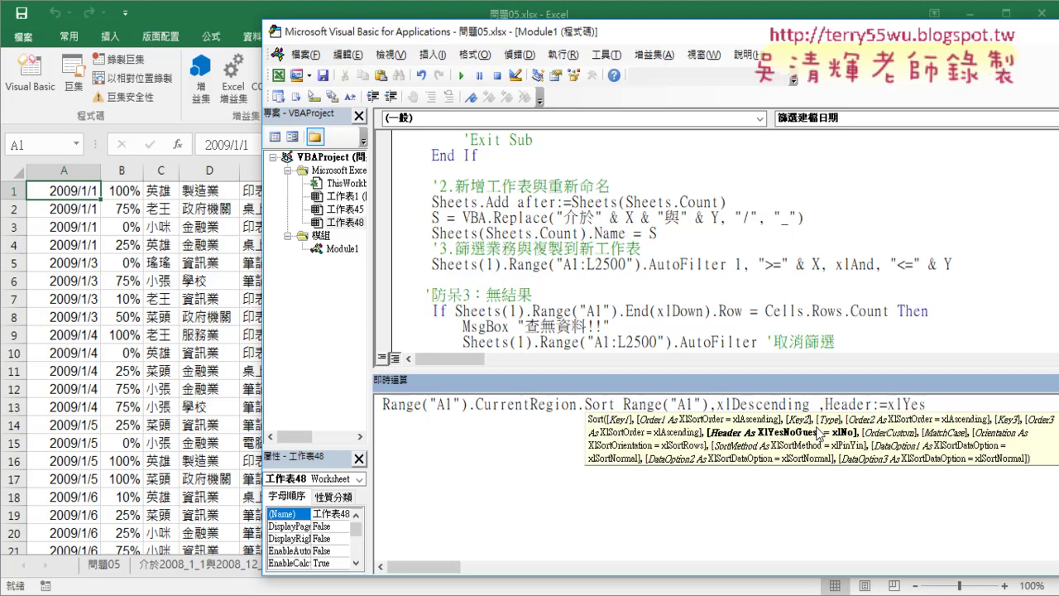
drag(817, 405, 932, 405)
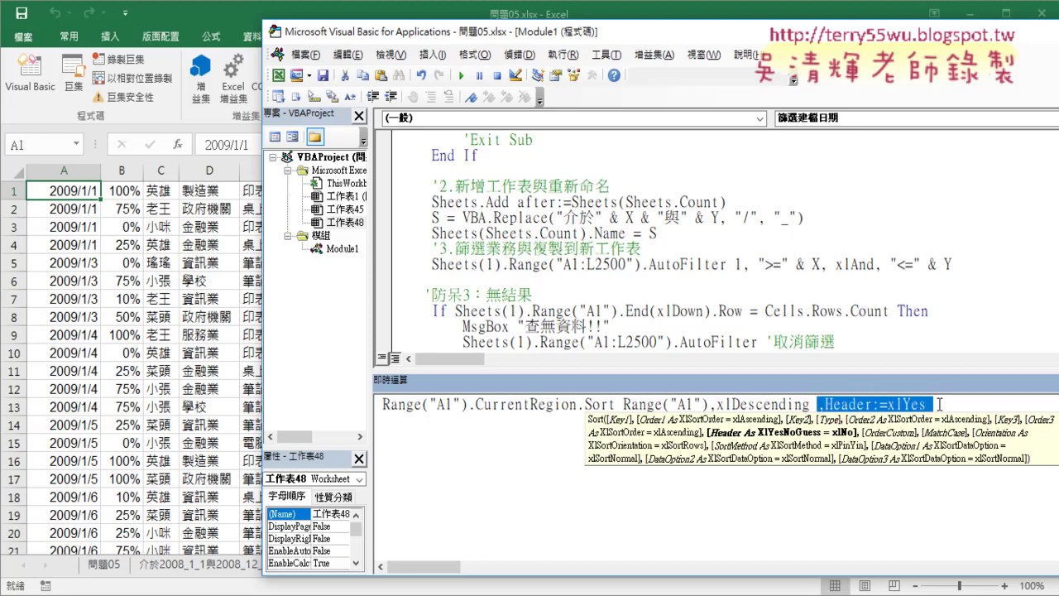
right_click(881, 405)
click(915, 413)
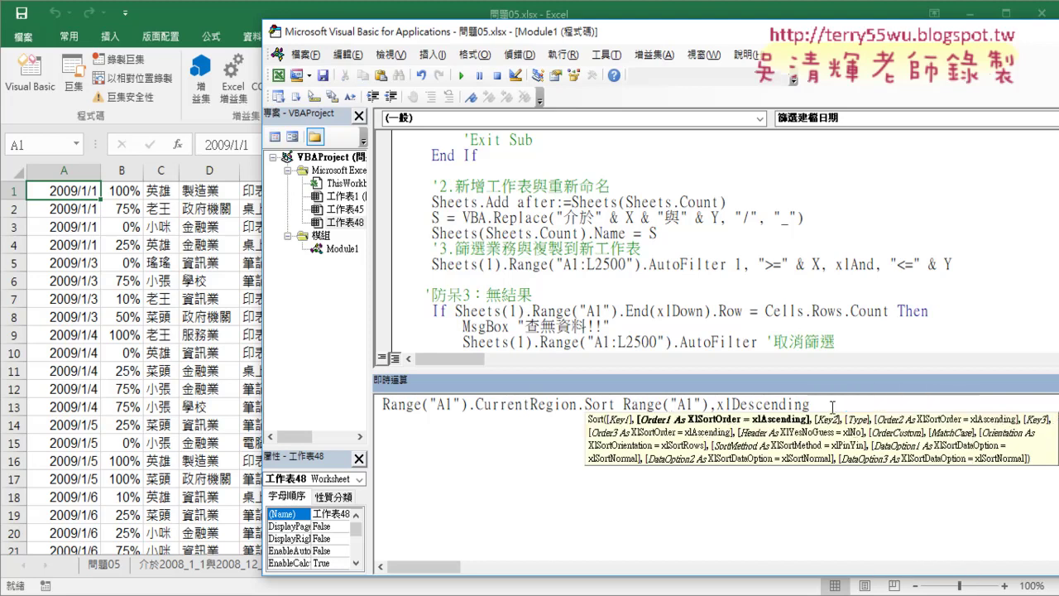
key(Return)
- Paste Header:=xlYes back onto the statement and switch the order argument to xlAscending
click(821, 407)
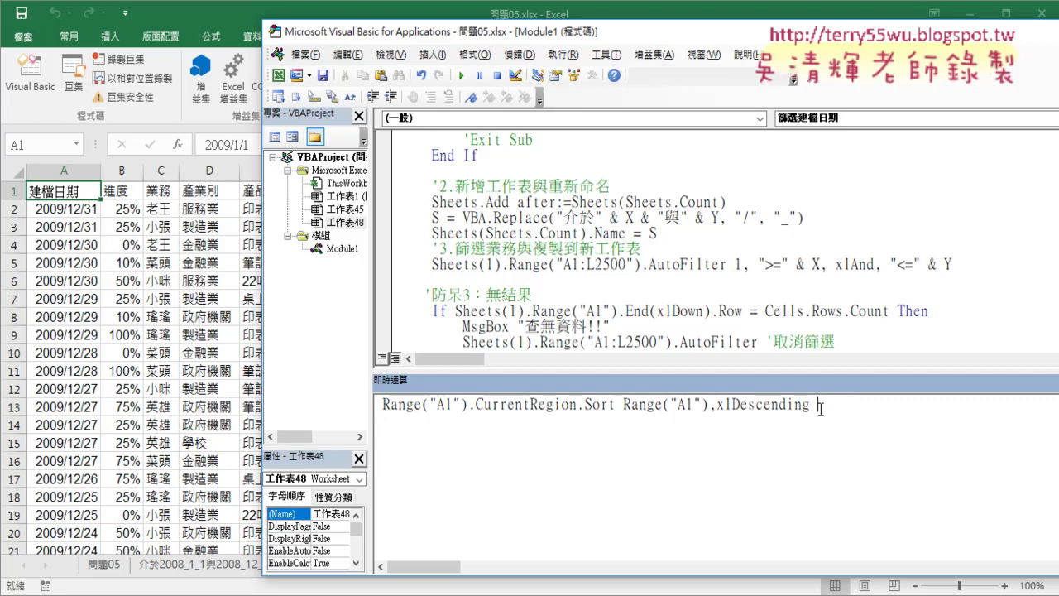
key(ctrl+v)
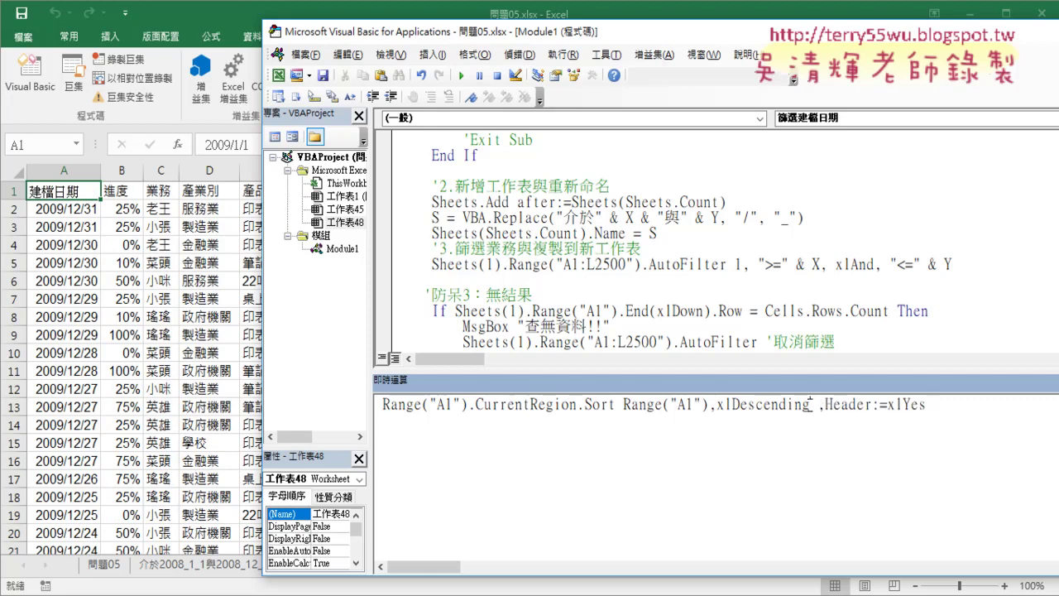
drag(810, 408, 710, 407)
key(Delete)
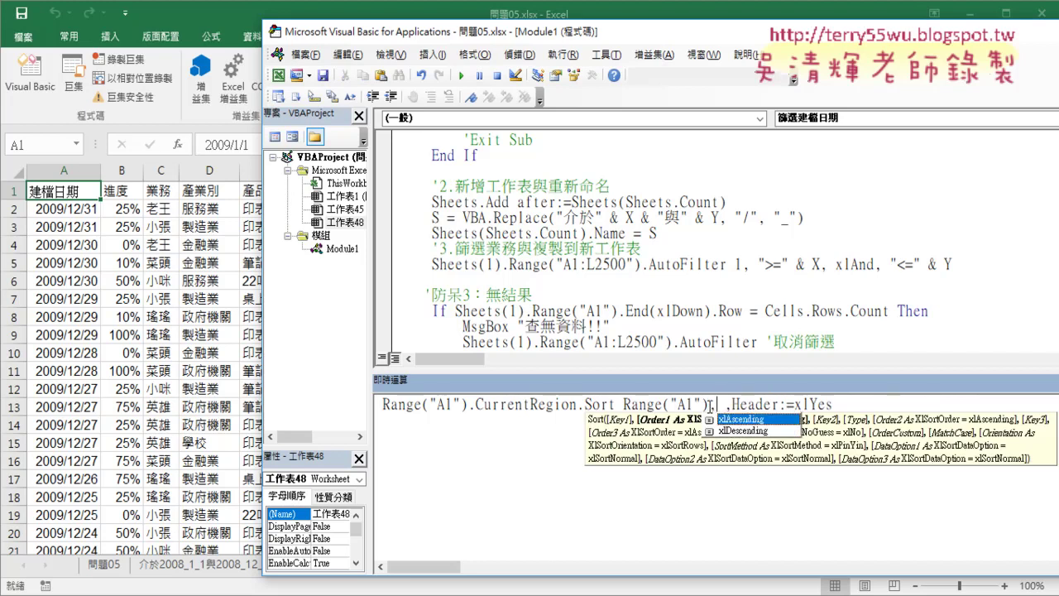
text(,xlAscending)
- Remove the extra spaces before Header:=xlYes and run the ascending sort
click(926, 405)
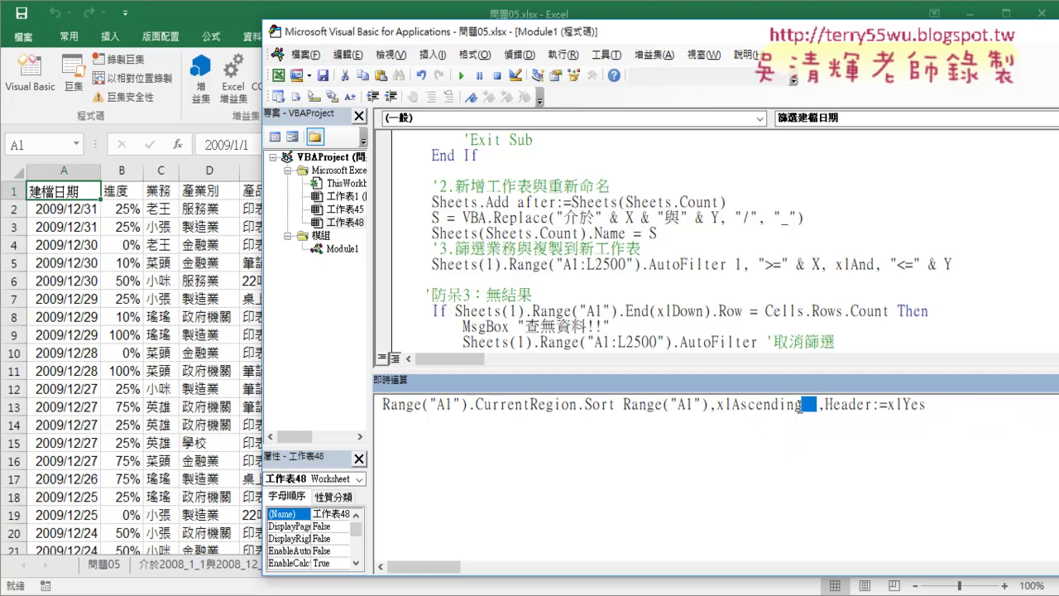
drag(802, 405, 820, 405)
key(Delete)
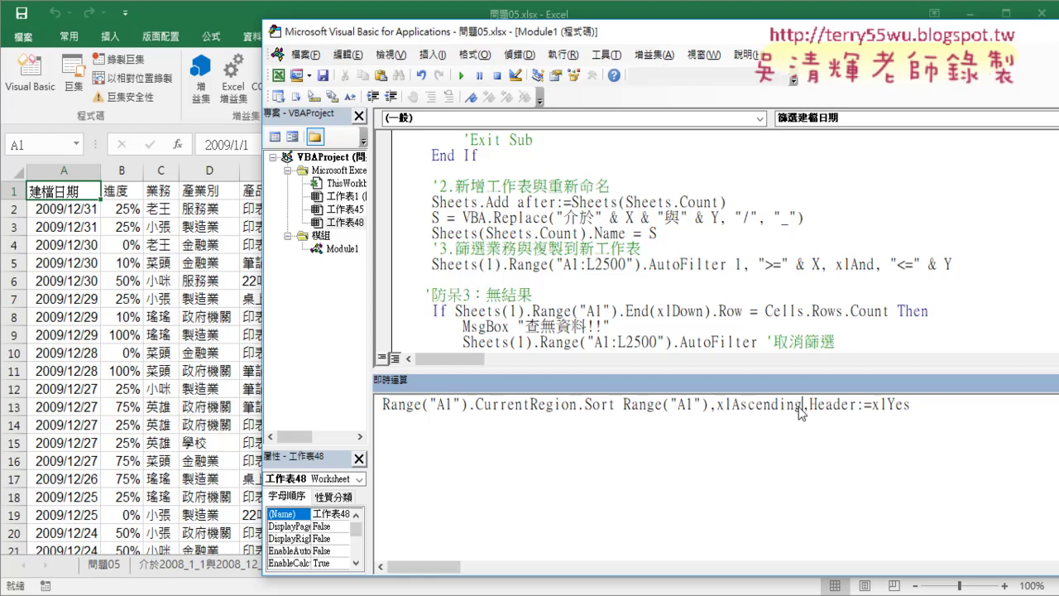
key(Return)
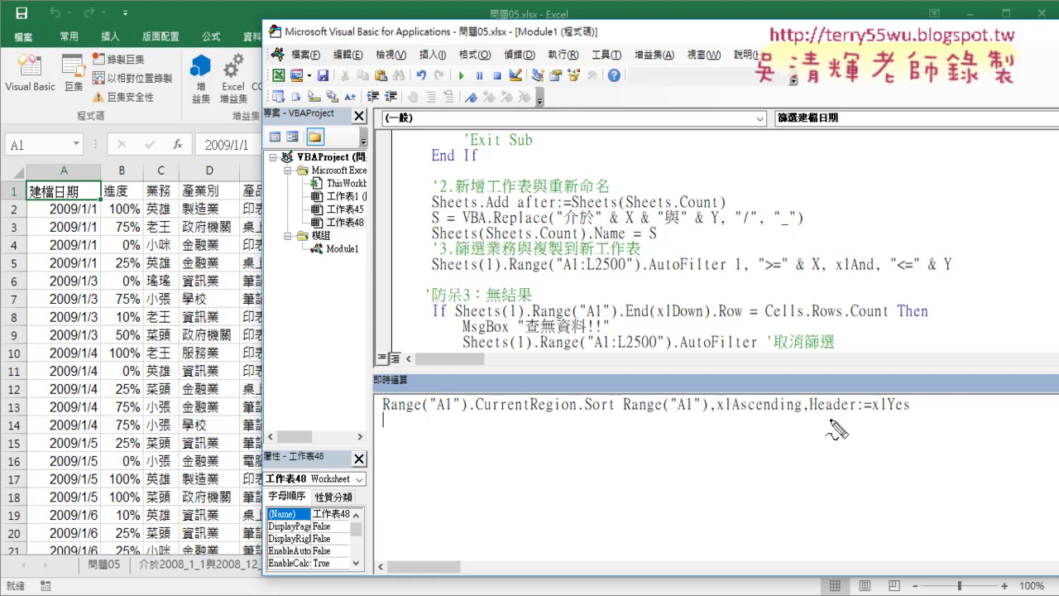
drag(910, 416, 828, 417)
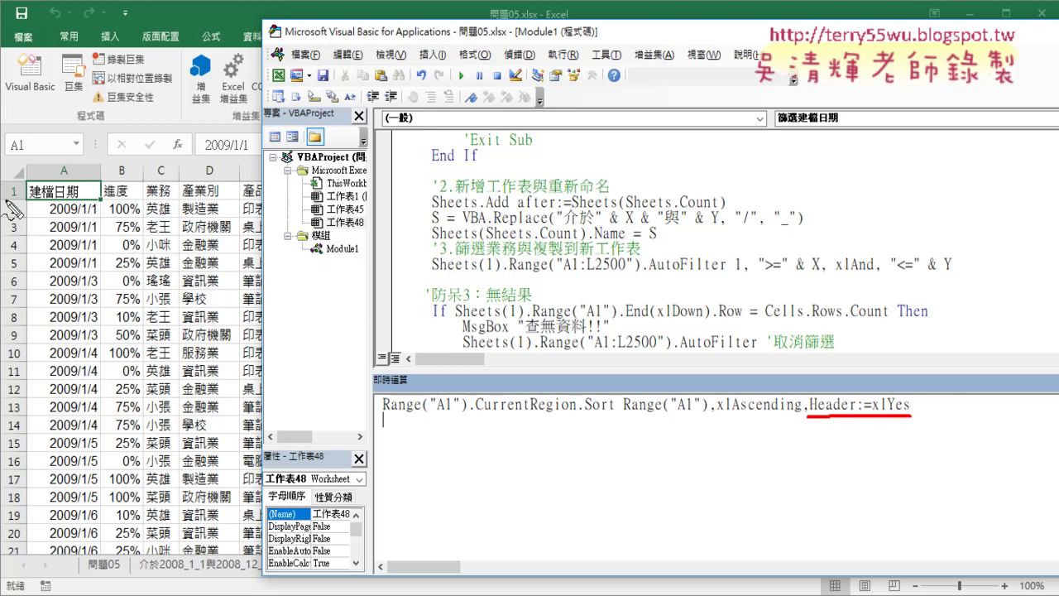
drag(101, 201, 16, 212)
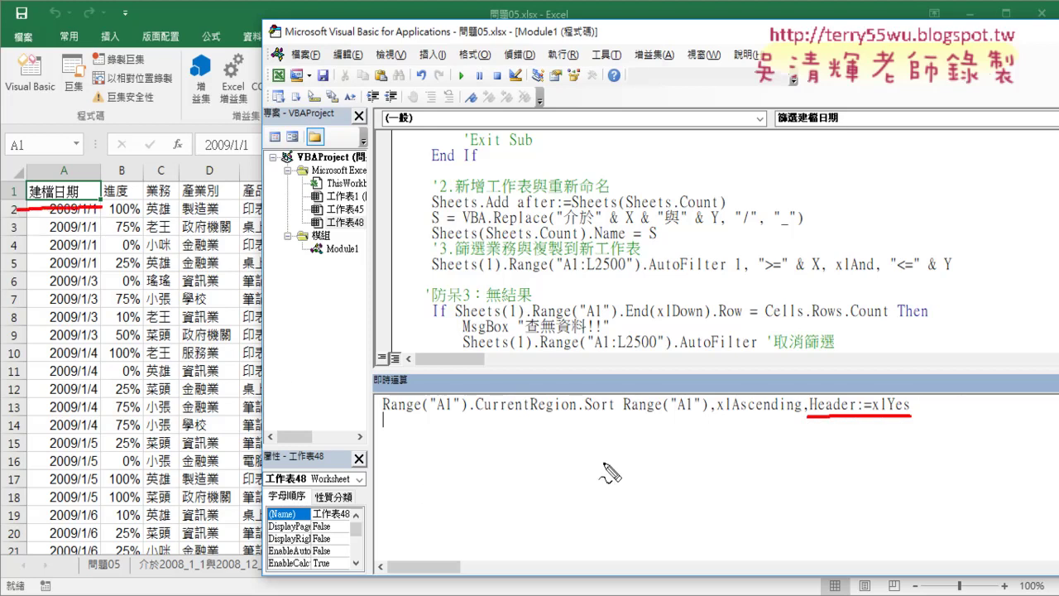
drag(623, 417, 794, 416)
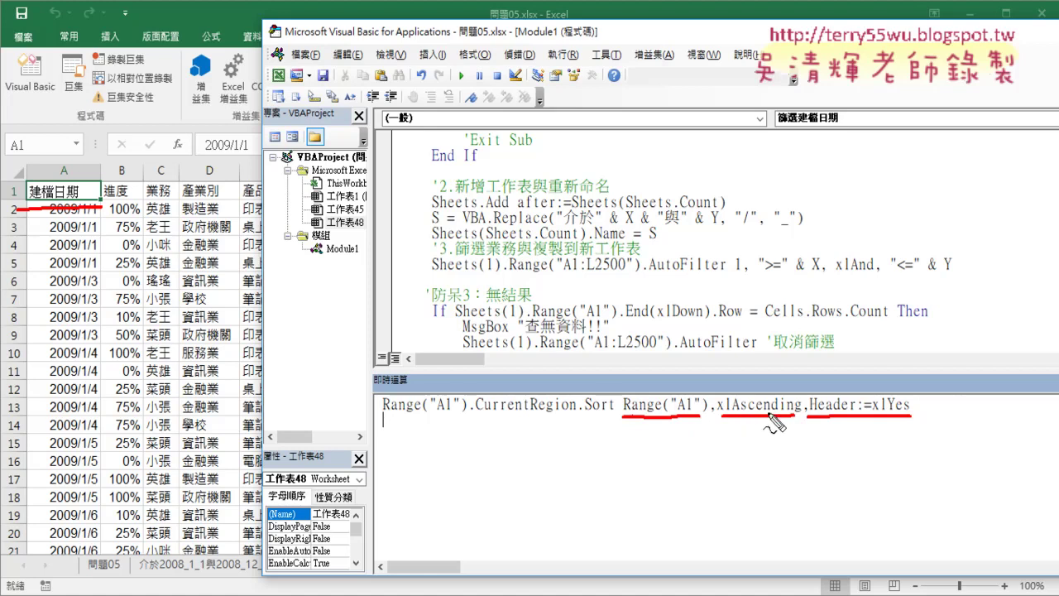
drag(809, 415, 878, 394)
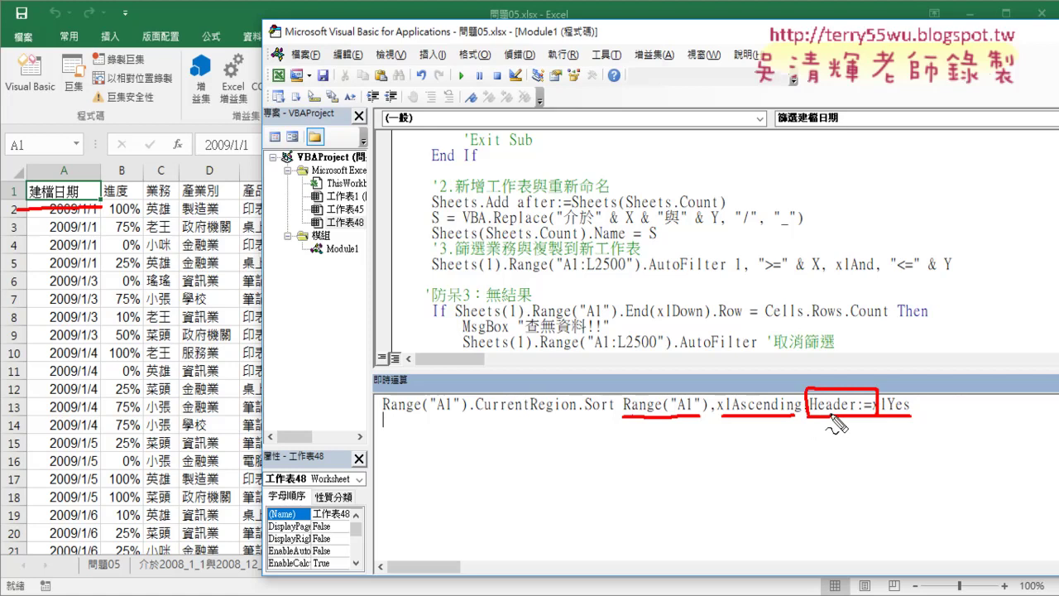
mouse_move(836, 478)
mouse_down()
mouse_move(834, 451)
mouse_move(861, 445)
mouse_up()
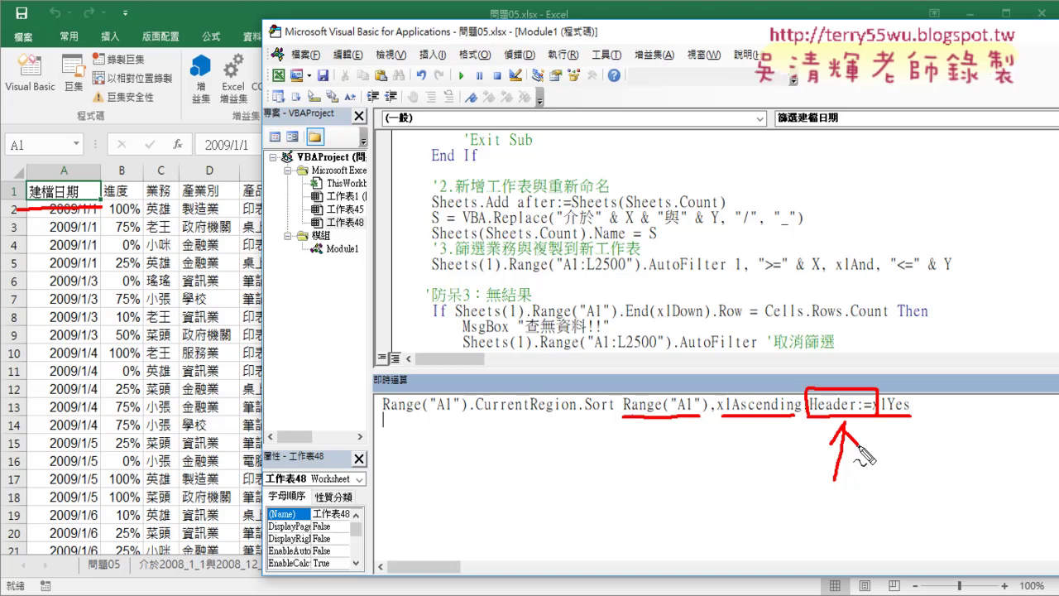
- Delete the Header:= label from the sort line, run it, and dismiss runtime error 1004
key(Escape)
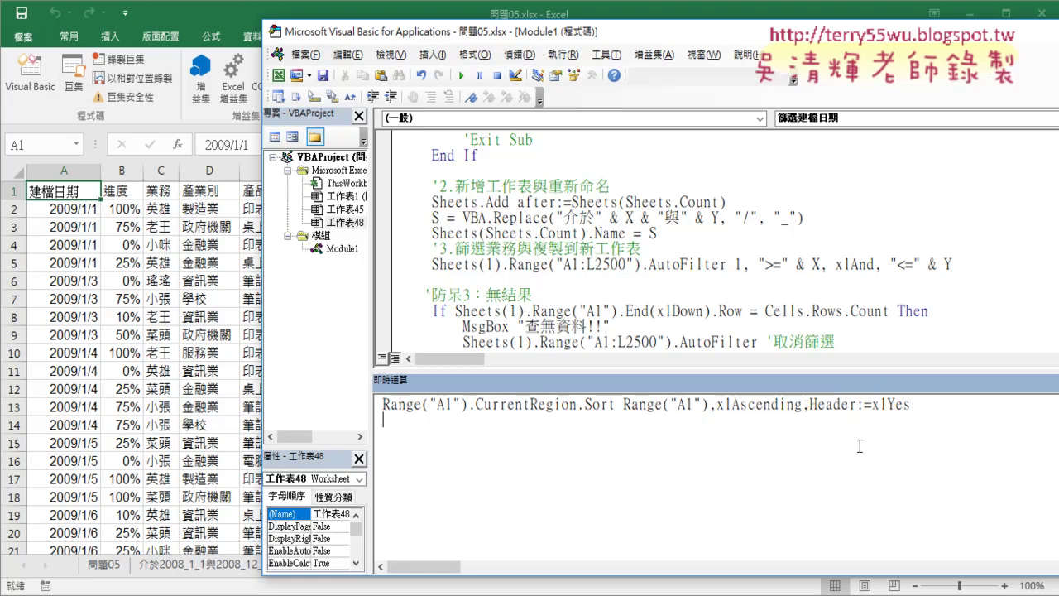
drag(810, 404, 873, 405)
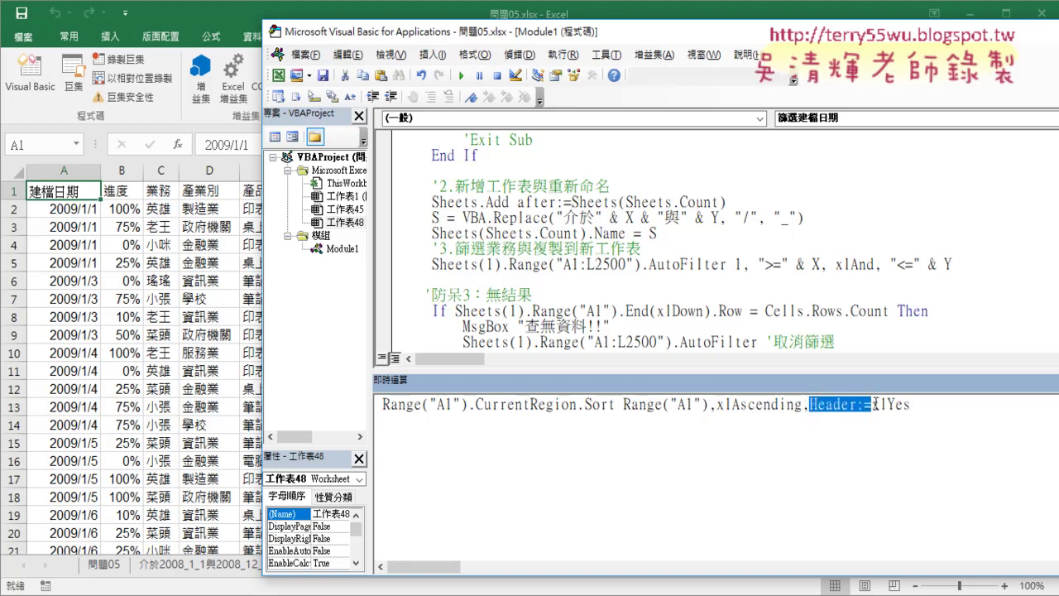
key(Delete)
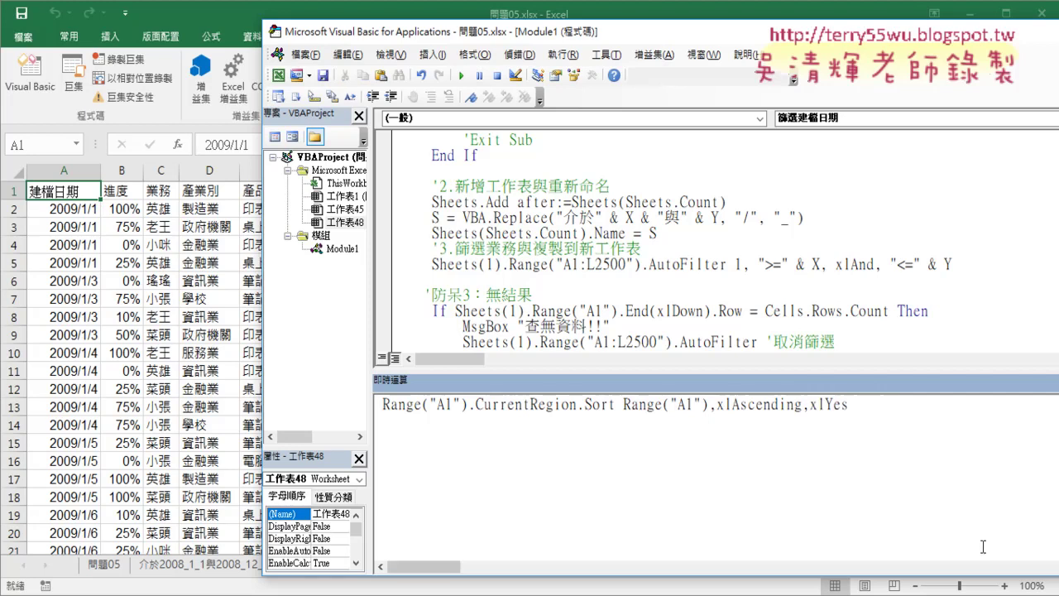
click(868, 408)
key(Return)
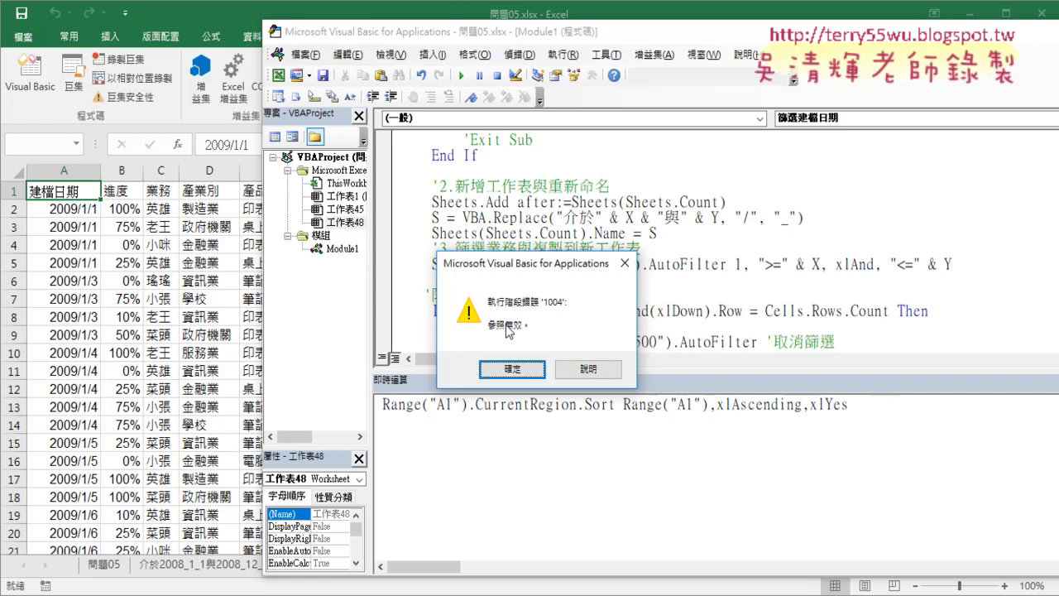
click(511, 369)
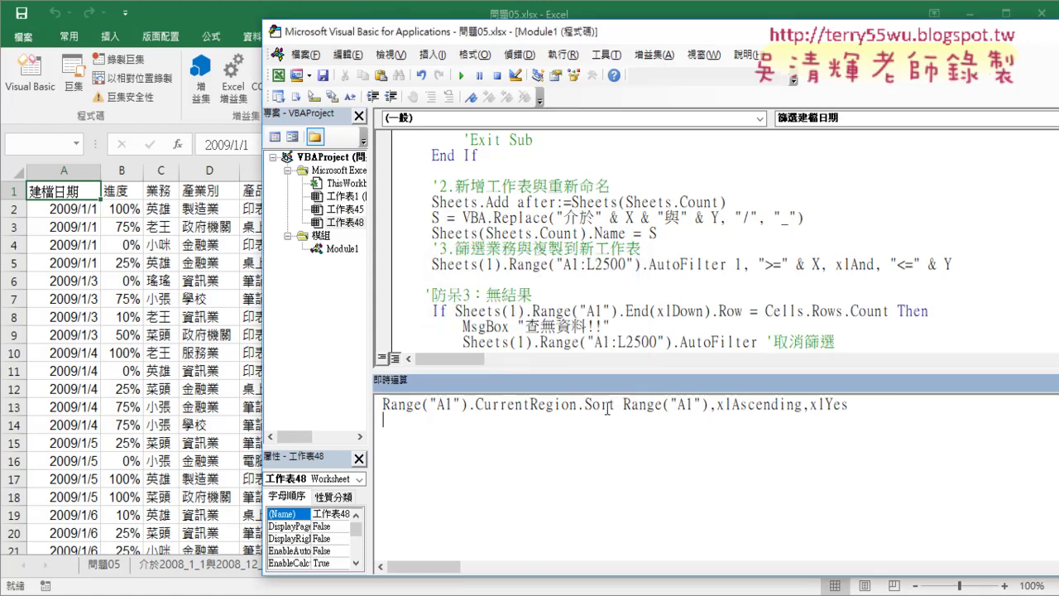
- Strip all arguments after Sort and open the Range.Sort help with F1
double_click(645, 405)
drag(650, 405, 871, 404)
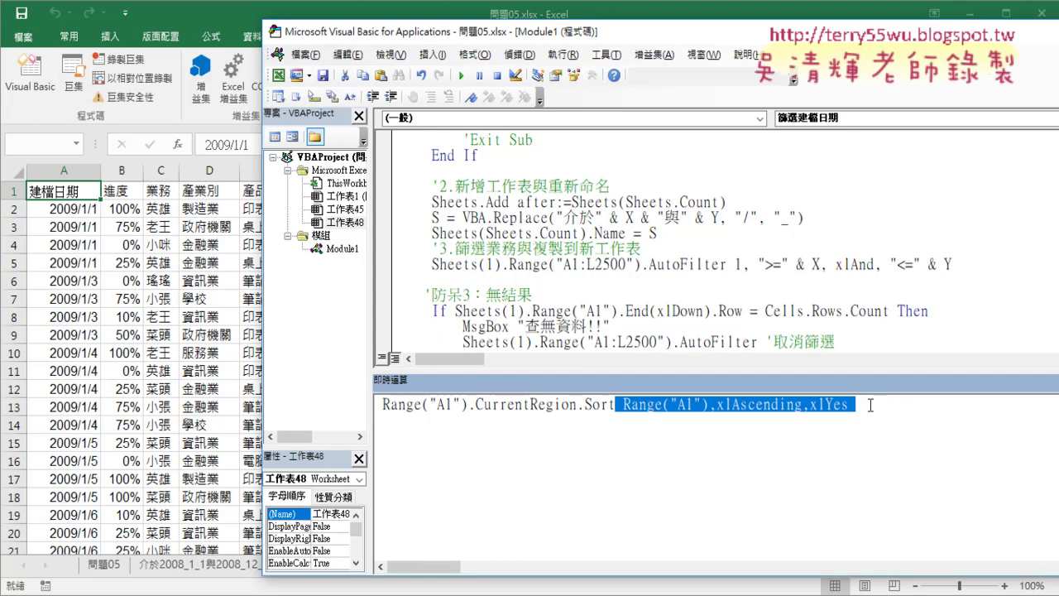
key(Delete)
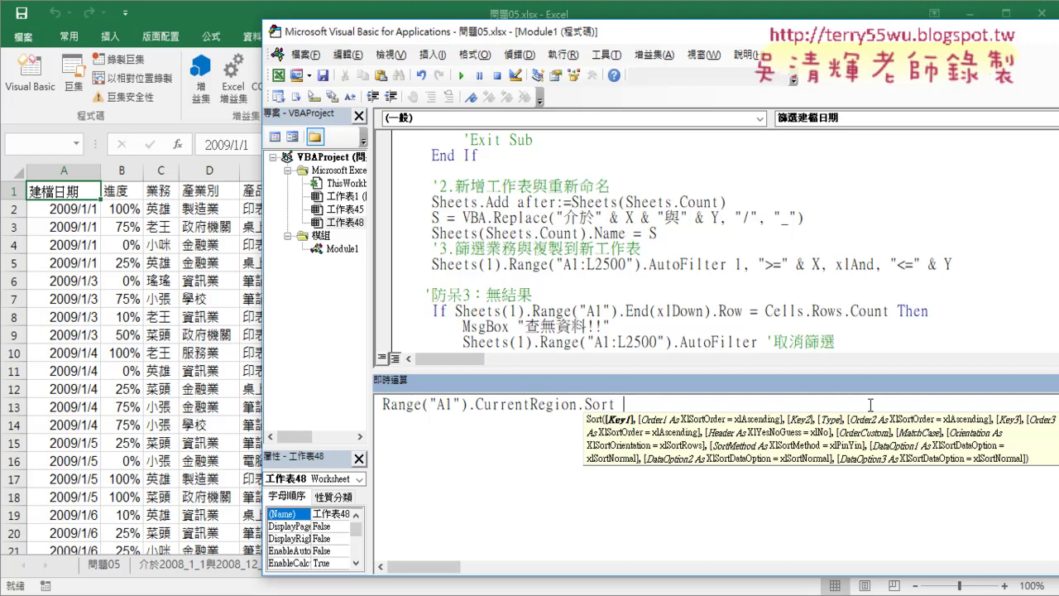
key(Left)
key(Left)
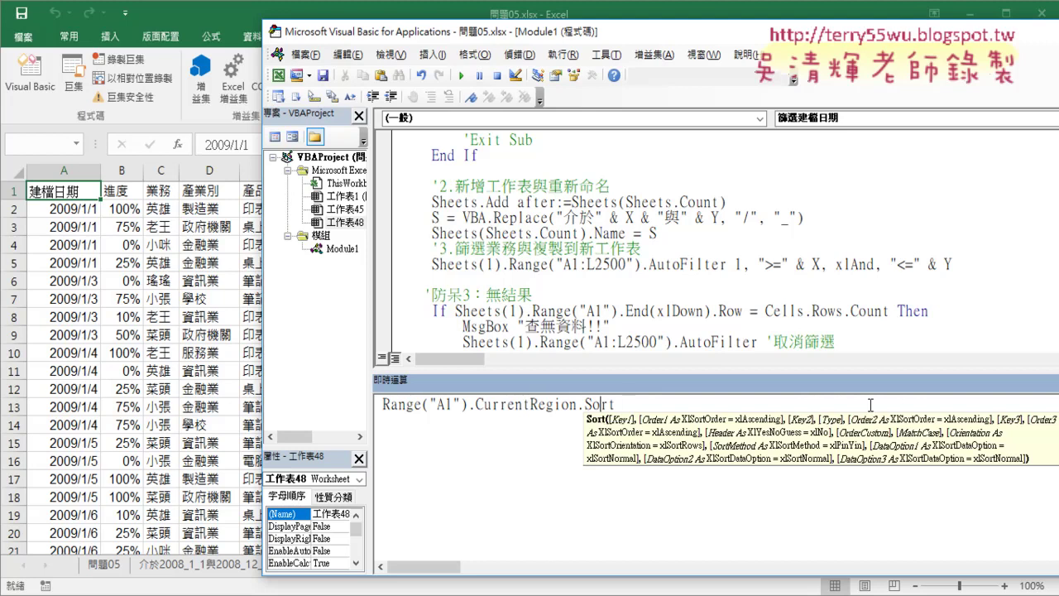
key(F1)
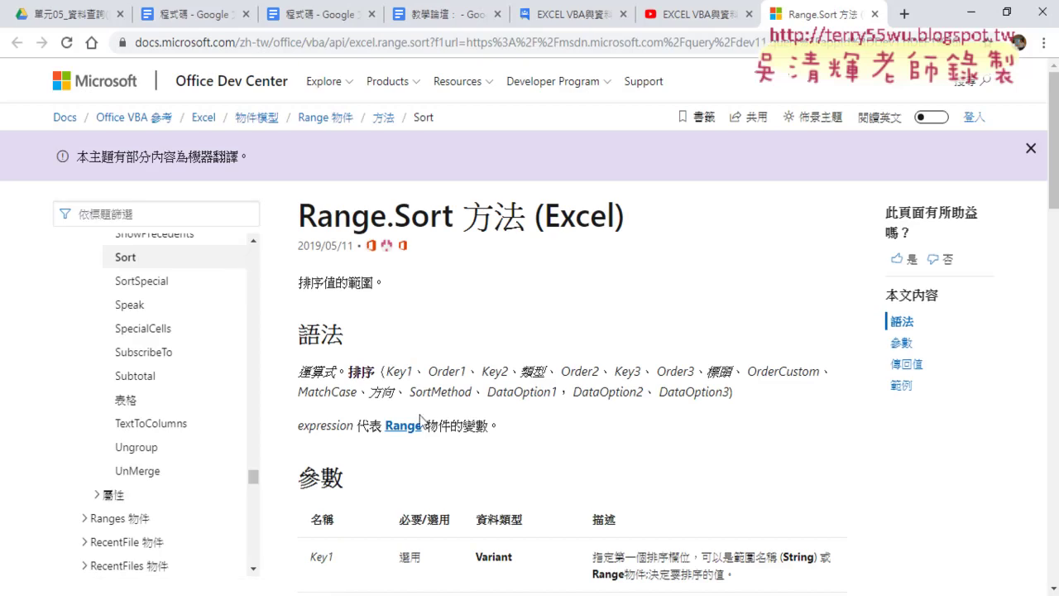
- Read down the Range.Sort parameter table to 傳回值, then close the reference page
scroll(617, 388, down, 2)
scroll(634, 402, down, 1)
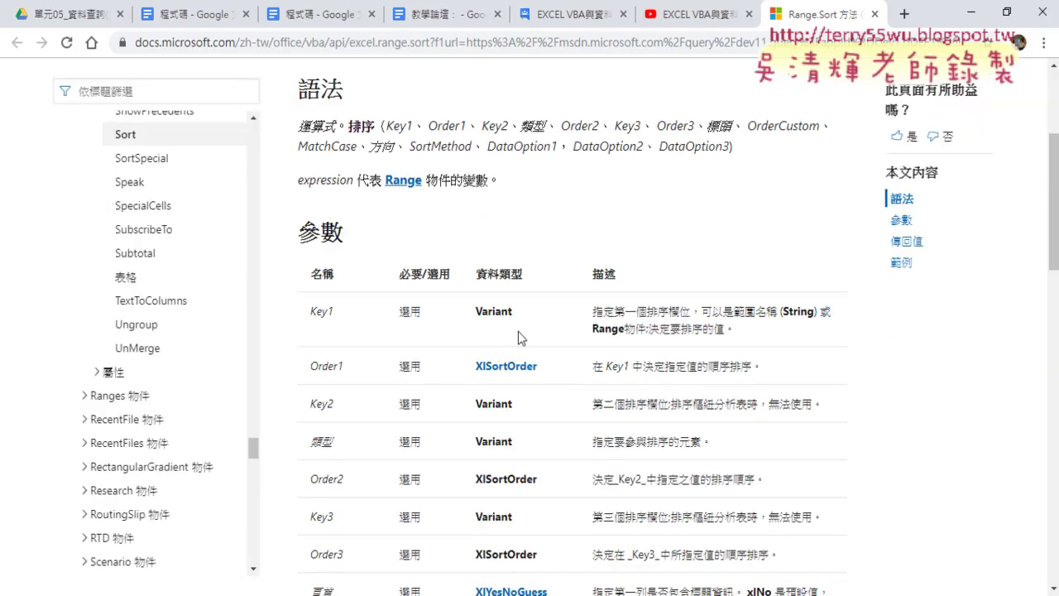
scroll(511, 397, down, 1)
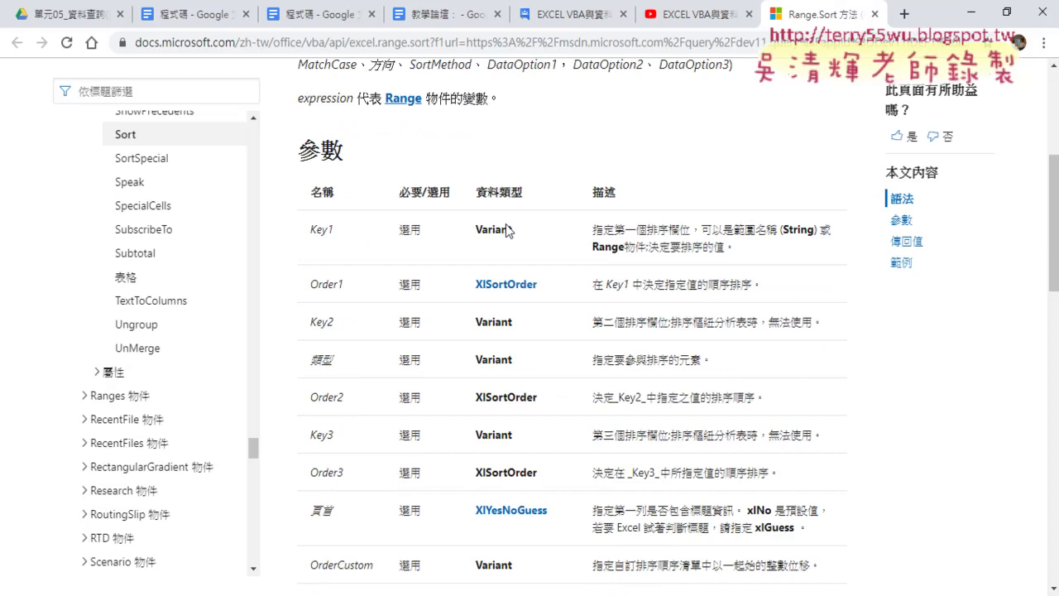
scroll(491, 319, down, 1)
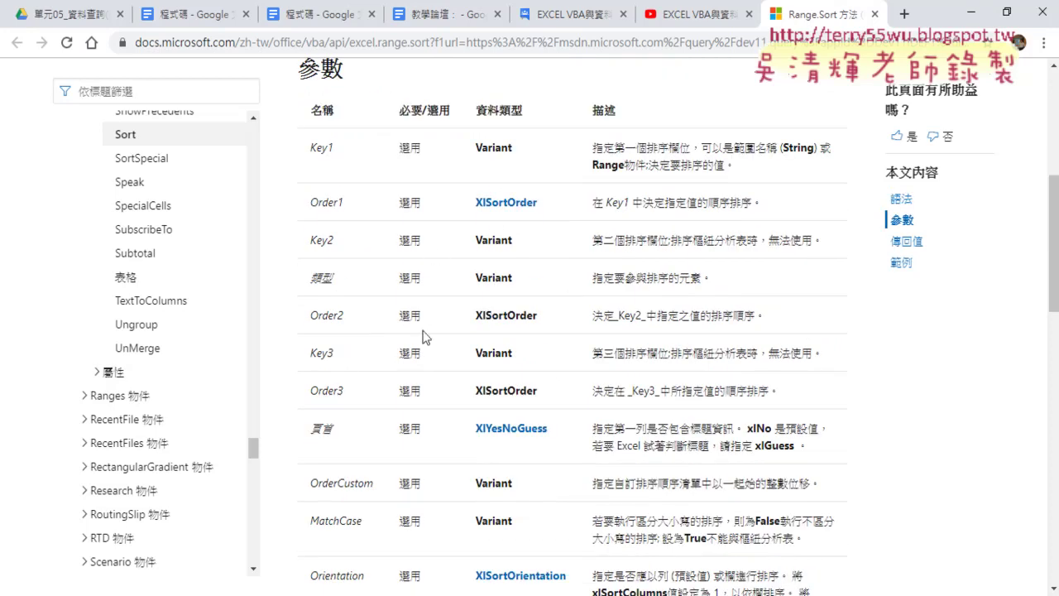
scroll(423, 333, down, 3)
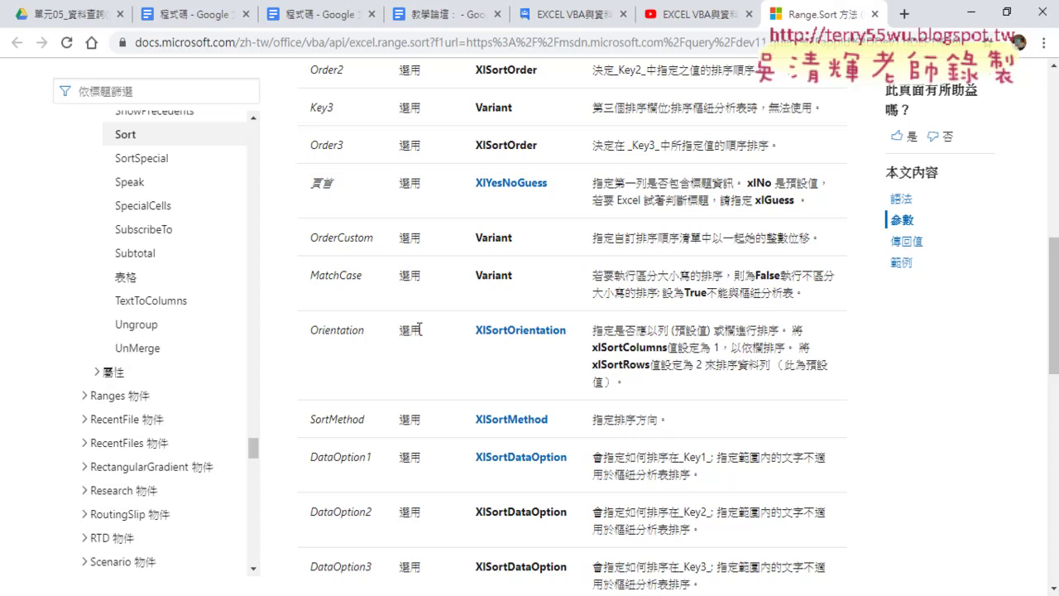
scroll(456, 325, down, 3)
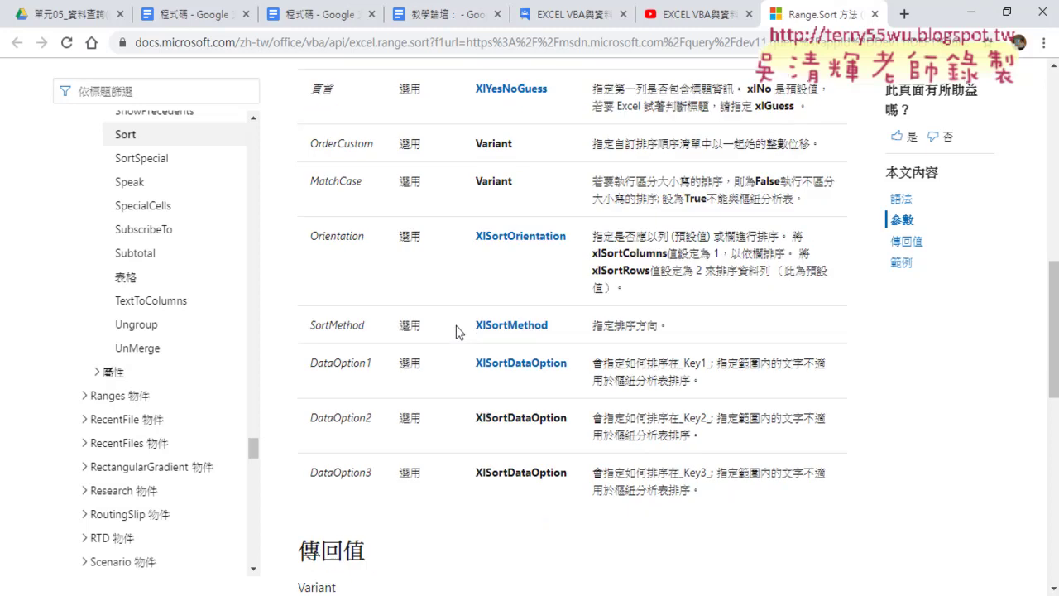
click(875, 14)
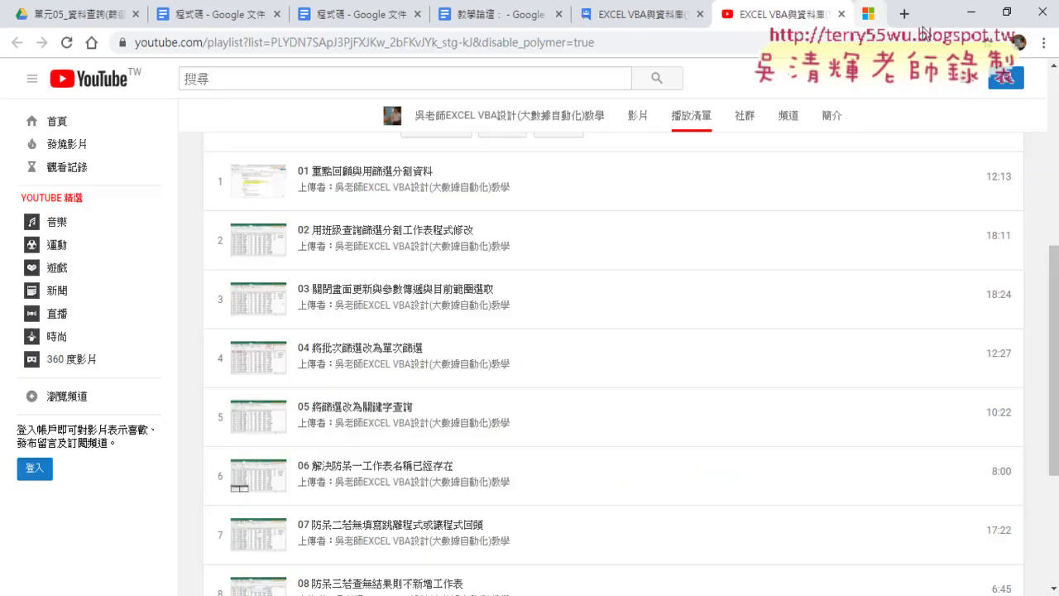
- Bring the 程式碼 Google Docs tab forward to view the xlDescending macro code
click(971, 12)
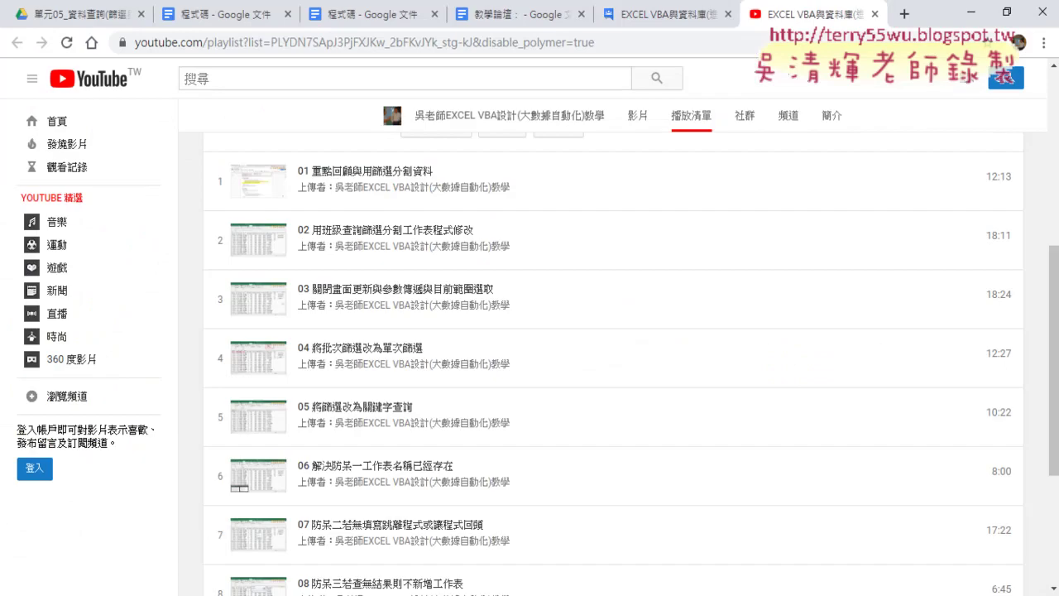
click(255, 12)
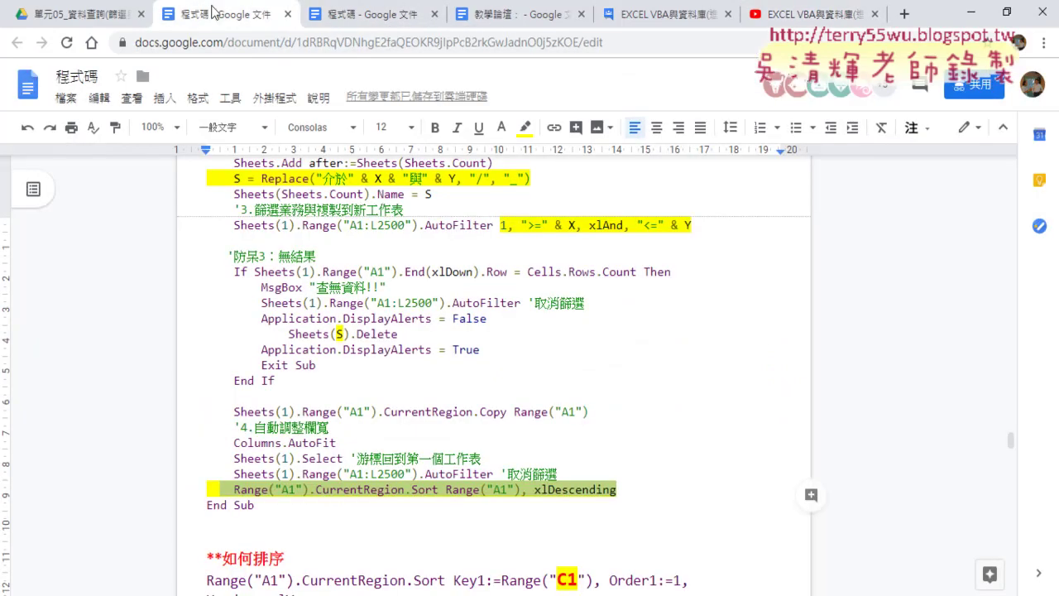